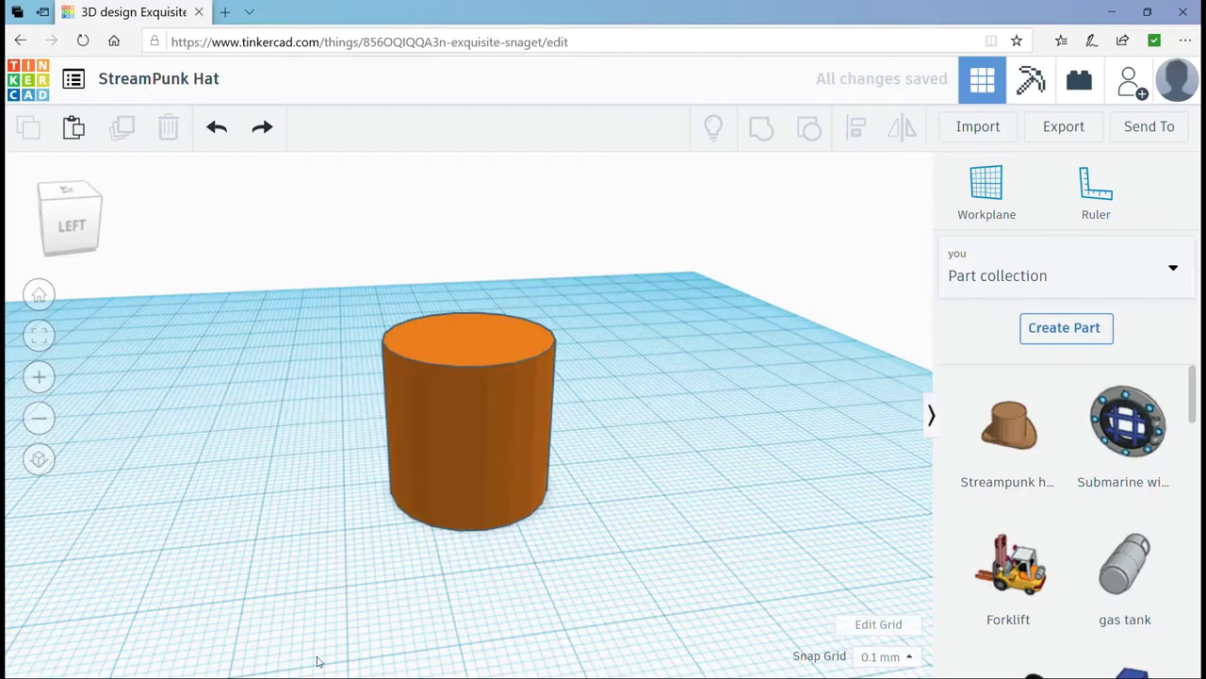
- Redo the previously undone modelling steps in the StreamPunk Hat design
click(263, 129)
click(263, 130)
- Group the hole cylinders into one orange shape and set its elevation to 2.60
click(263, 129)
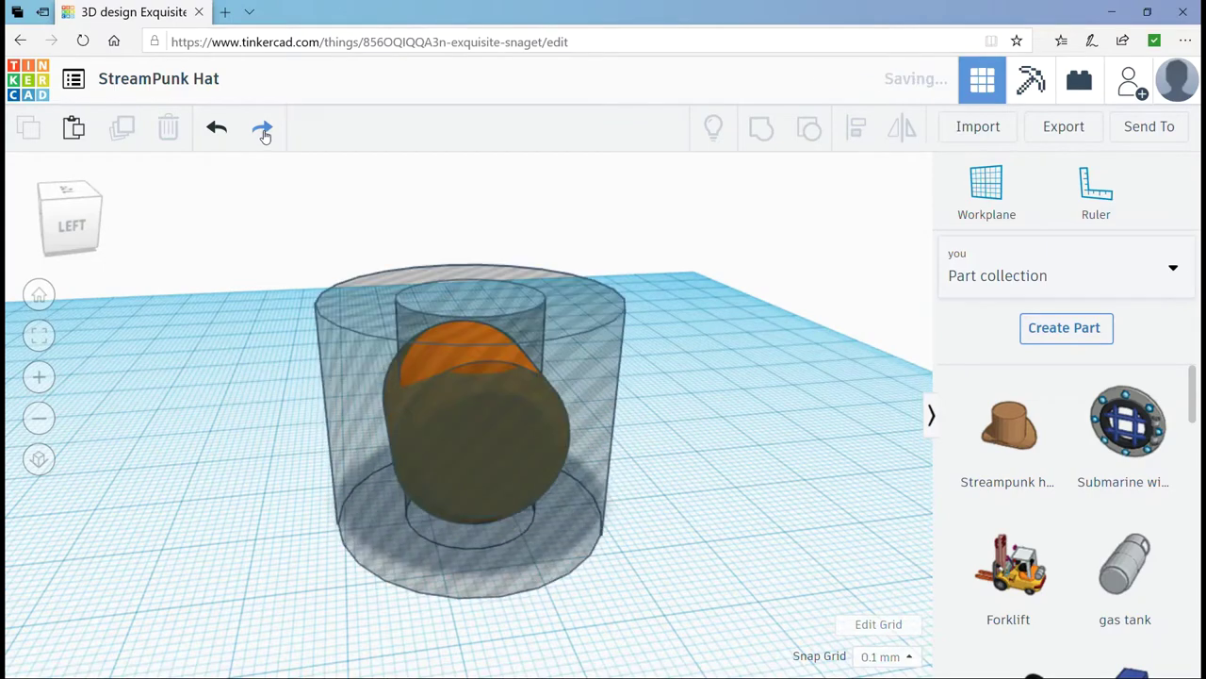
click(264, 132)
click(477, 451)
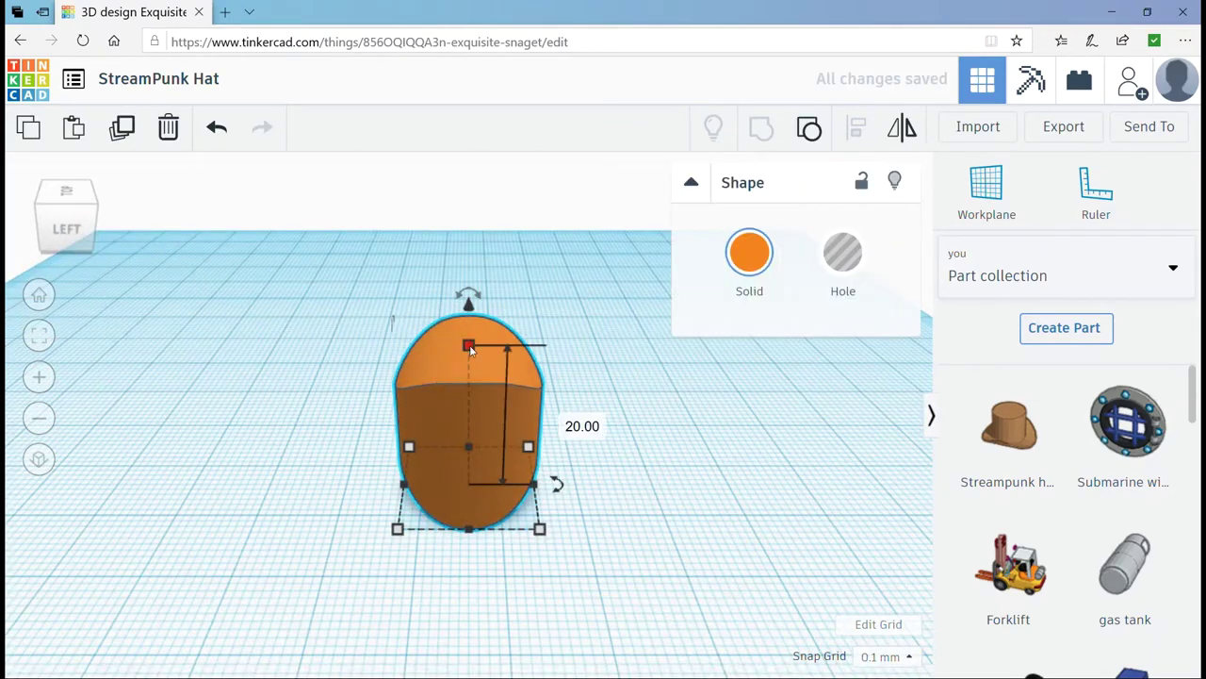
drag(469, 300, 471, 267)
mouse_move(479, 538)
right_down()
mouse_move(600, 552)
mouse_move(578, 611)
mouse_move(499, 574)
right_up()
- Rotate the tall crown 90° and move it onto the centre of the brim
drag(861, 581, 464, 560)
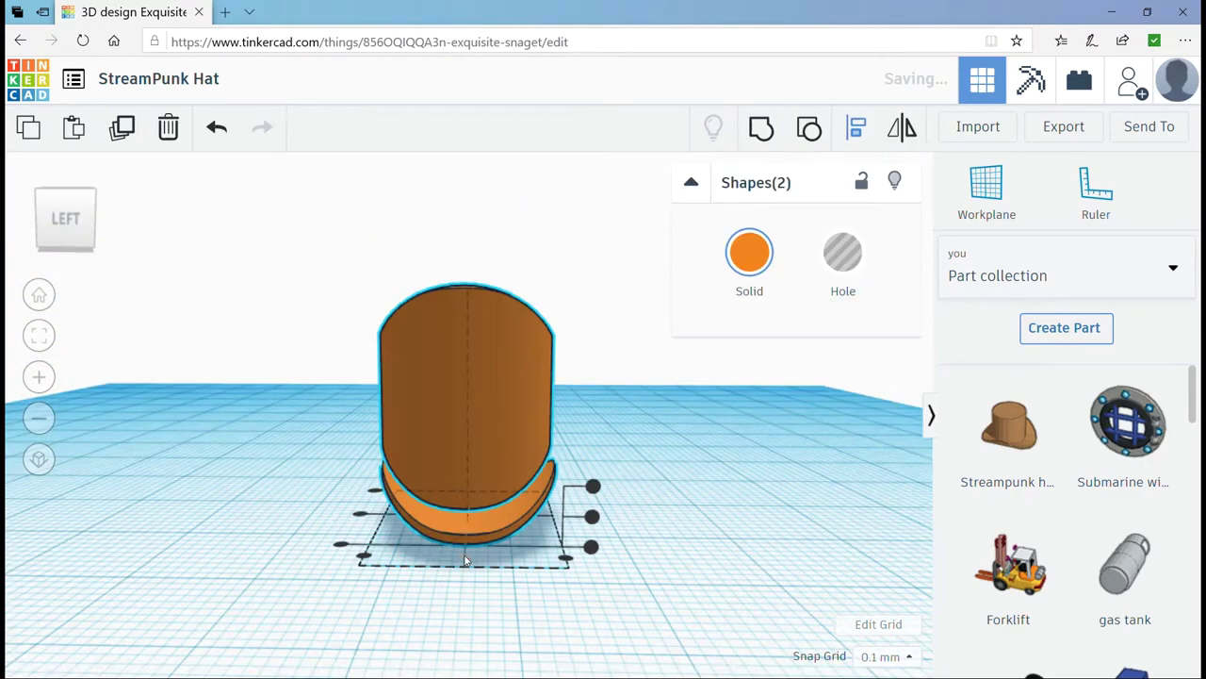
right_drag(460, 410, 471, 443)
drag(476, 566, 618, 452)
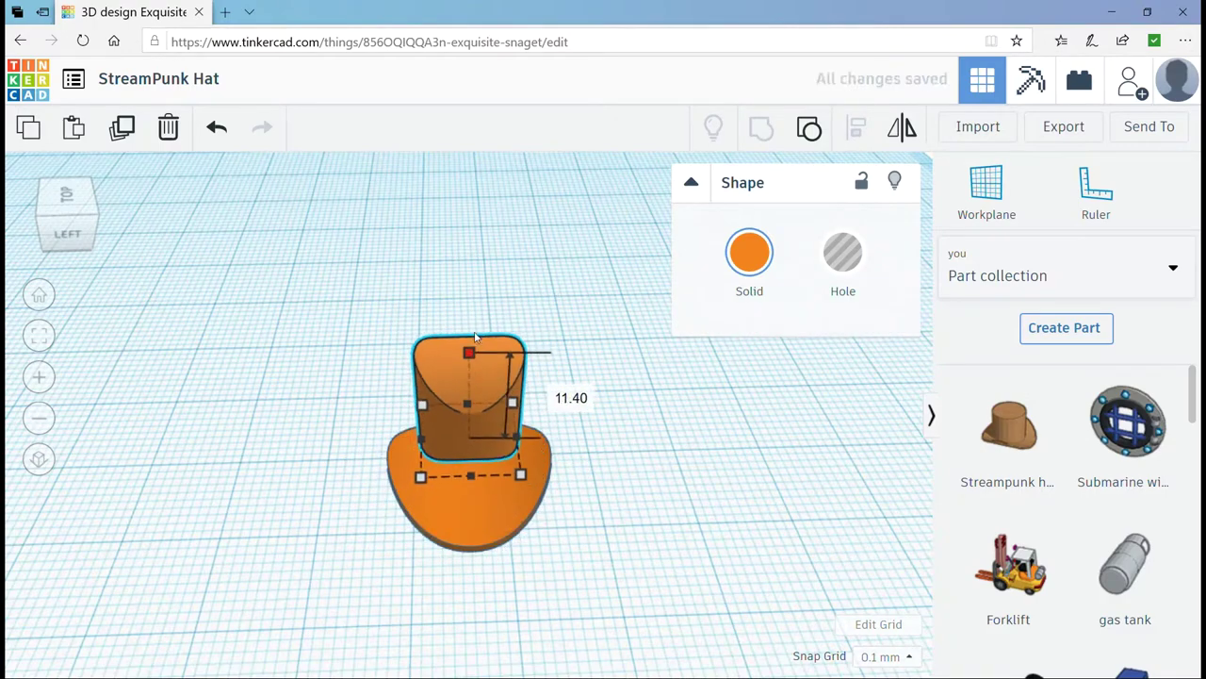
drag(467, 443, 454, 400)
right_drag(455, 400, 468, 363)
mouse_move(468, 557)
right_down()
mouse_move(756, 646)
mouse_move(501, 622)
mouse_move(509, 435)
mouse_move(471, 443)
right_up()
- Stretch the crown from 9.80 to 14.60 tall and set the hat's elevation to -0.70
drag(471, 443, 471, 367)
right_drag(470, 368, 367, 348)
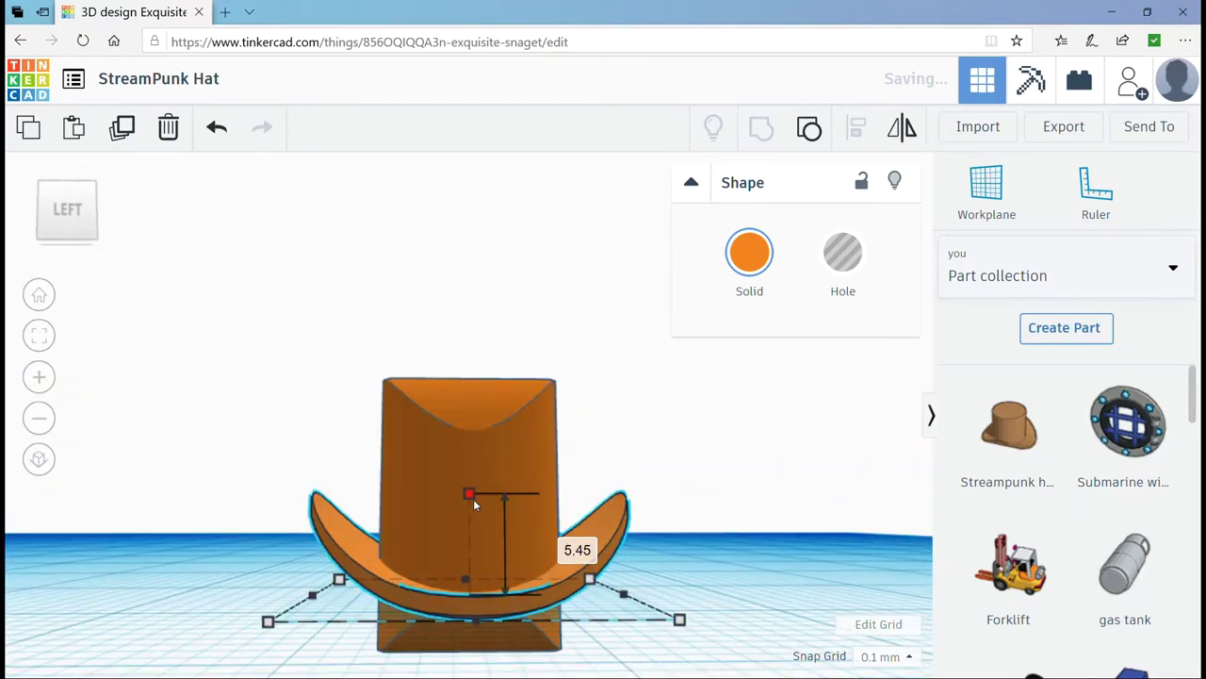
mouse_move(473, 498)
right_down()
mouse_move(382, 365)
mouse_move(364, 573)
mouse_move(221, 549)
mouse_move(512, 466)
mouse_move(500, 503)
mouse_move(593, 650)
right_up()
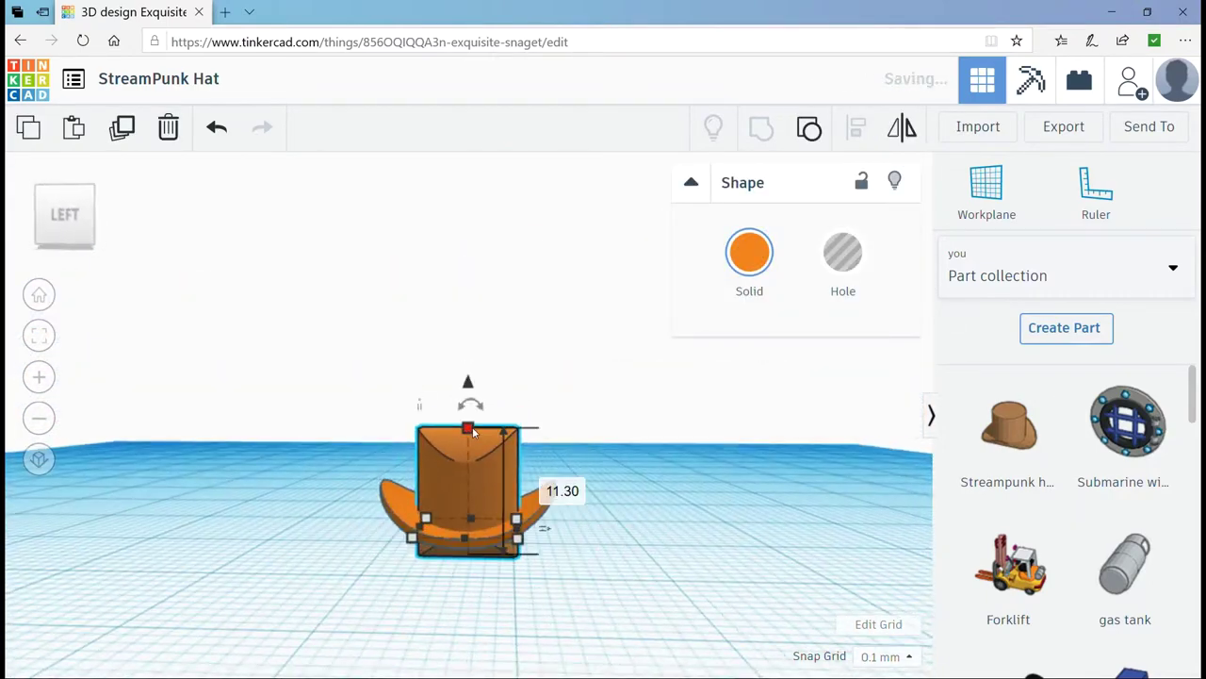
right_drag(472, 377, 503, 574)
drag(504, 574, 469, 446)
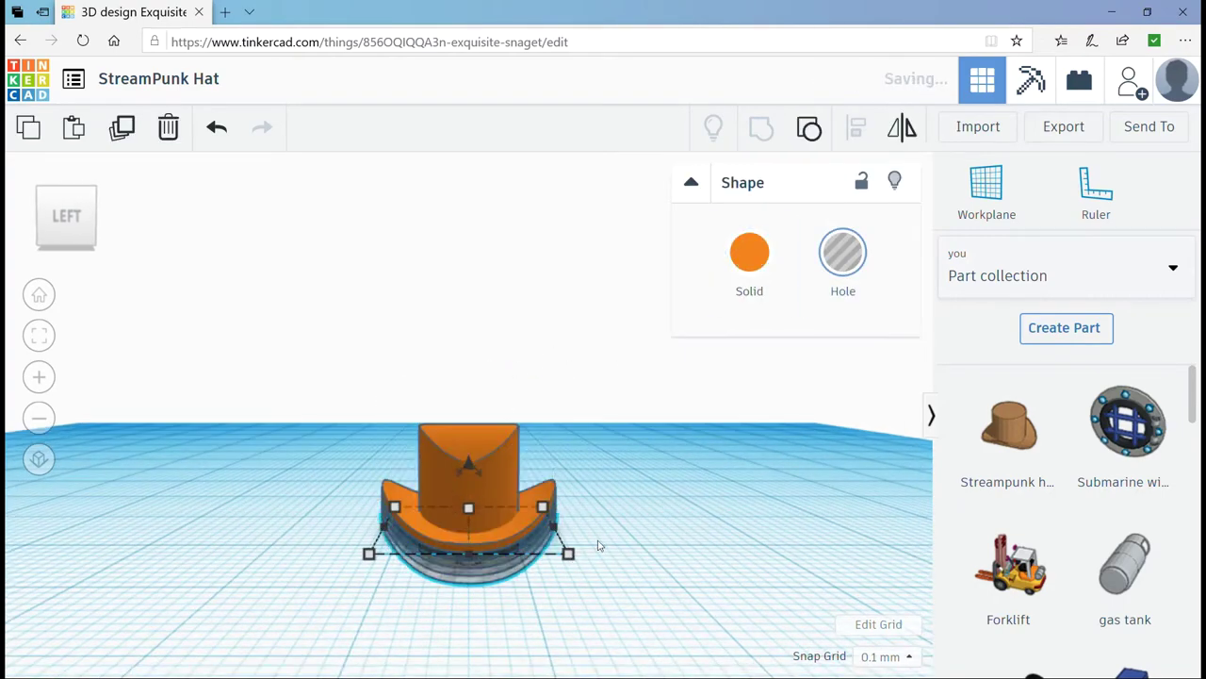
mouse_move(598, 544)
right_down()
mouse_move(628, 504)
mouse_move(618, 569)
right_up()
- Undo a premature grouping and move the brim shape up into the hat
click(761, 130)
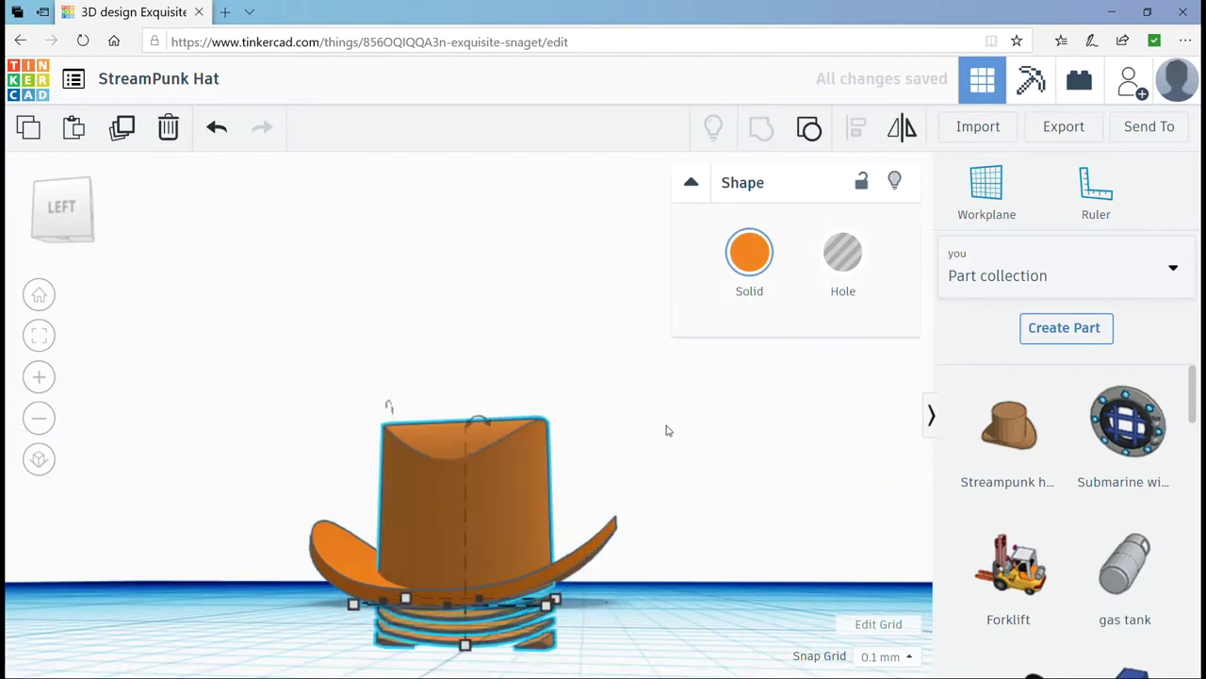
key(ctrl+z)
drag(553, 619, 591, 608)
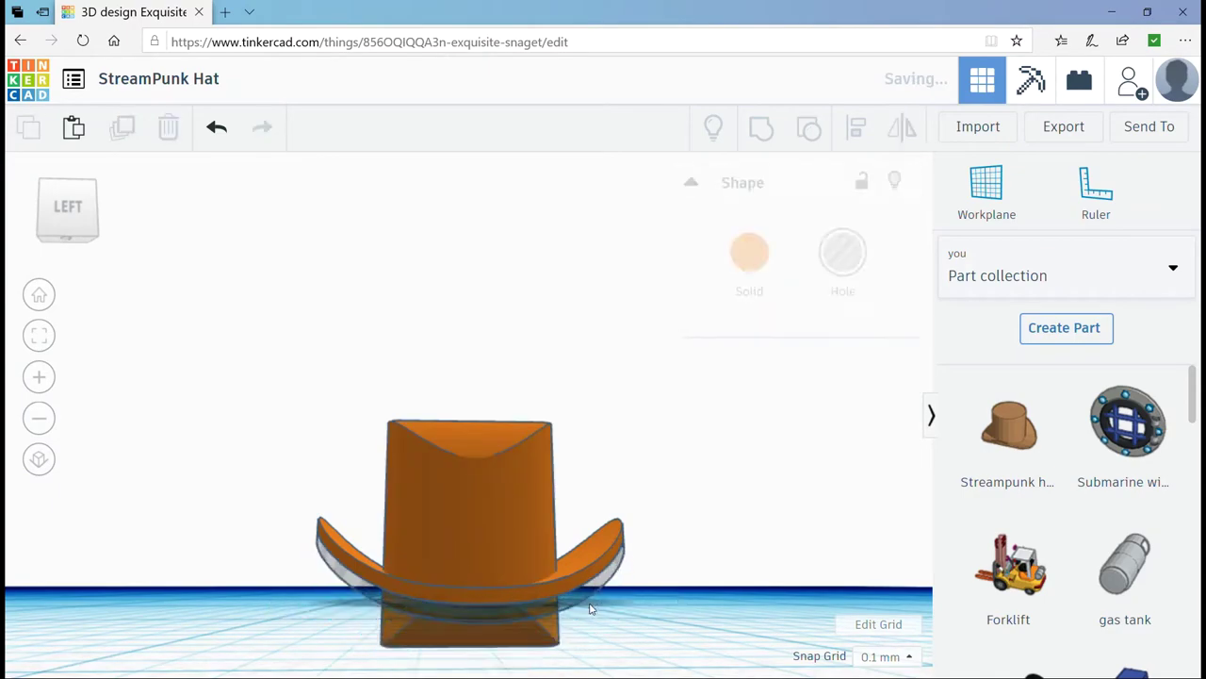
right_drag(575, 598, 654, 635)
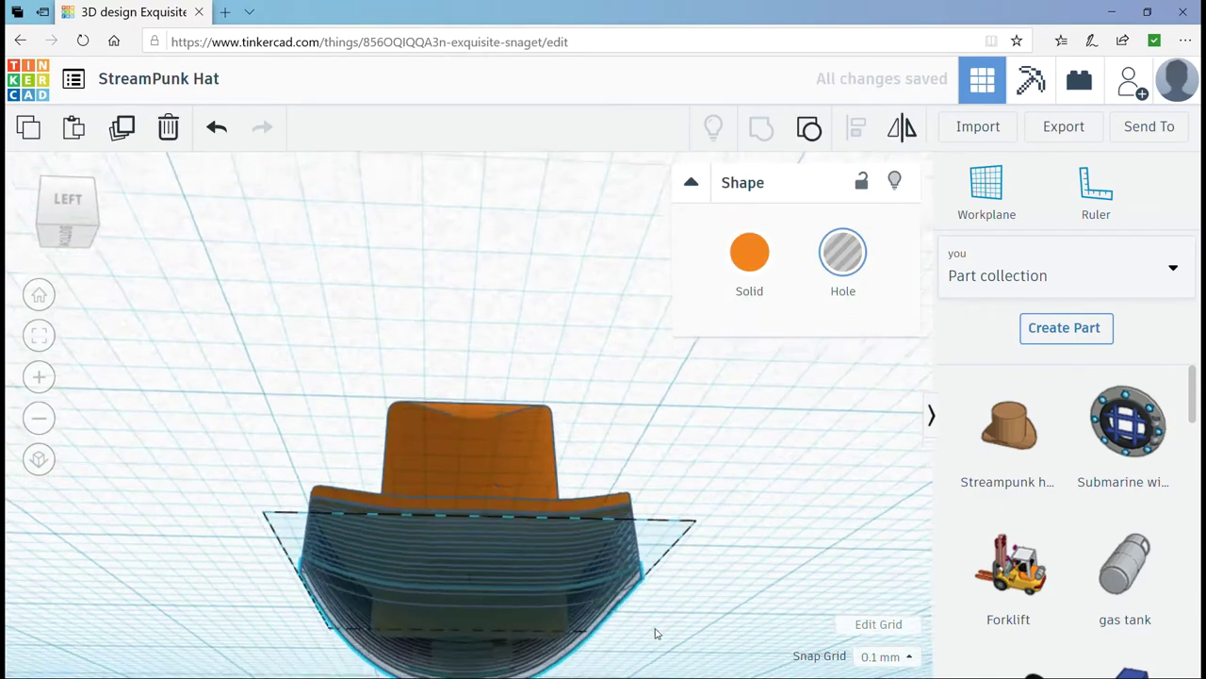
- Box-select the layered brim pieces and group them
drag(698, 671, 241, 568)
click(771, 139)
right_drag(606, 304, 640, 587)
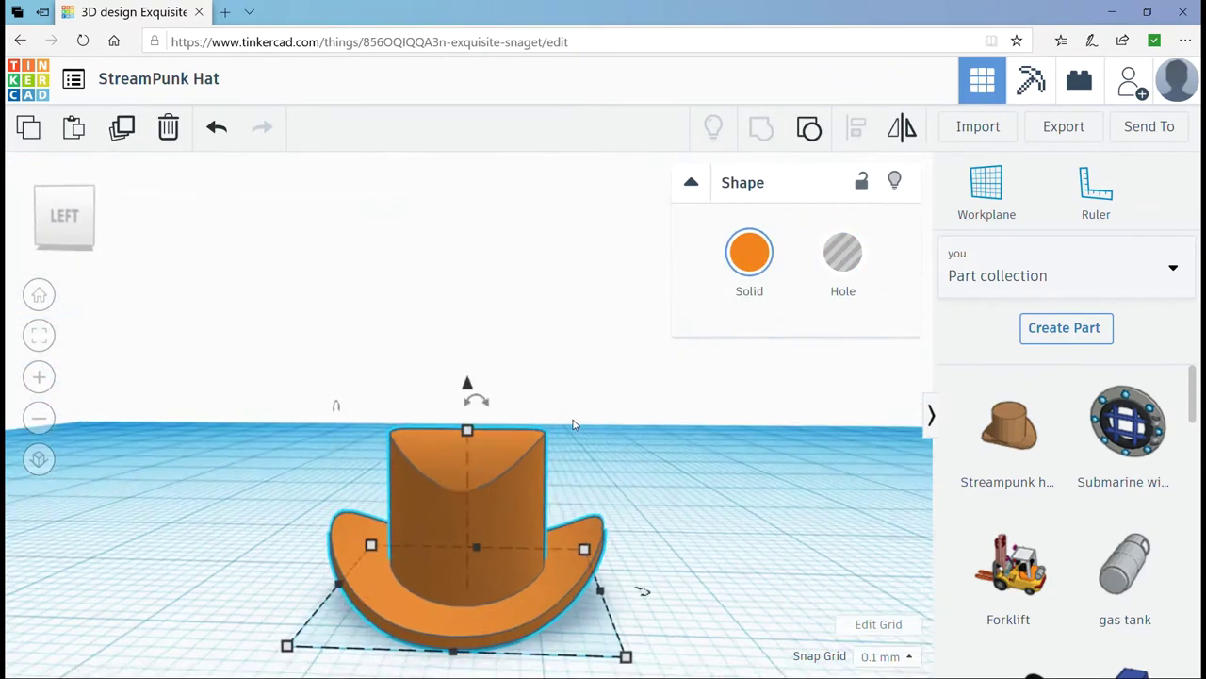
click(641, 587)
click(506, 493)
scroll(654, 547, up, 3)
scroll(638, 436, down, 2)
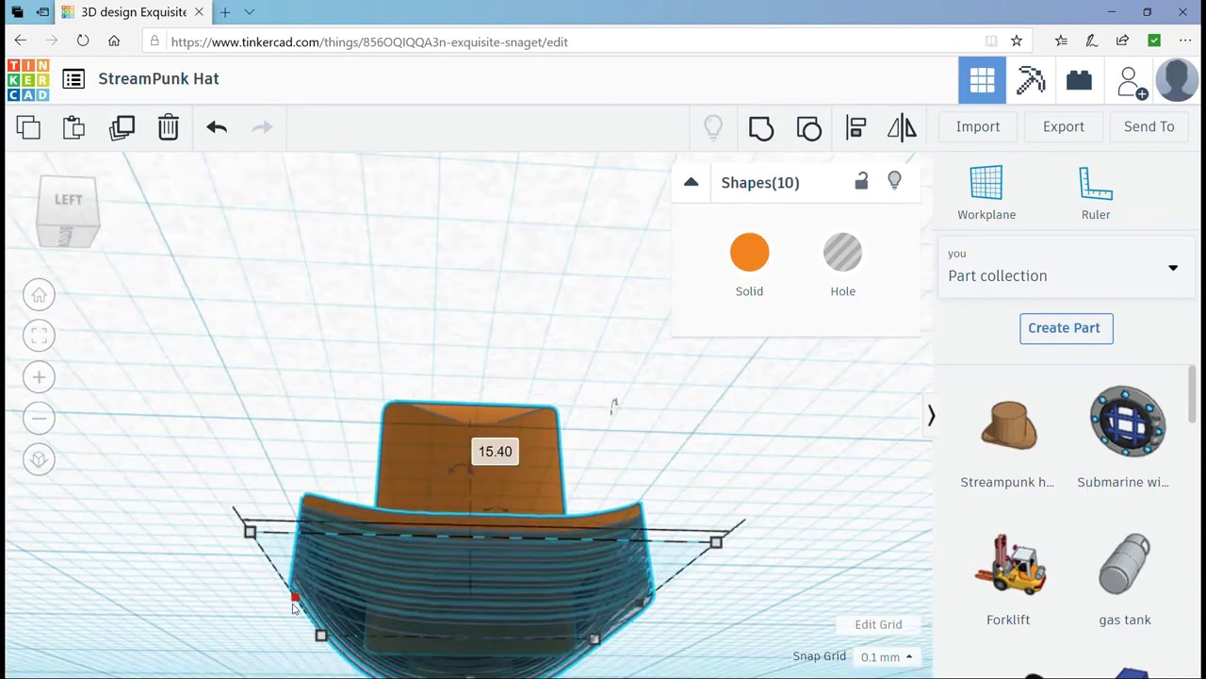
- Switch to orthographic view and group the brim pieces with the crown into one hat
click(39, 459)
click(295, 411)
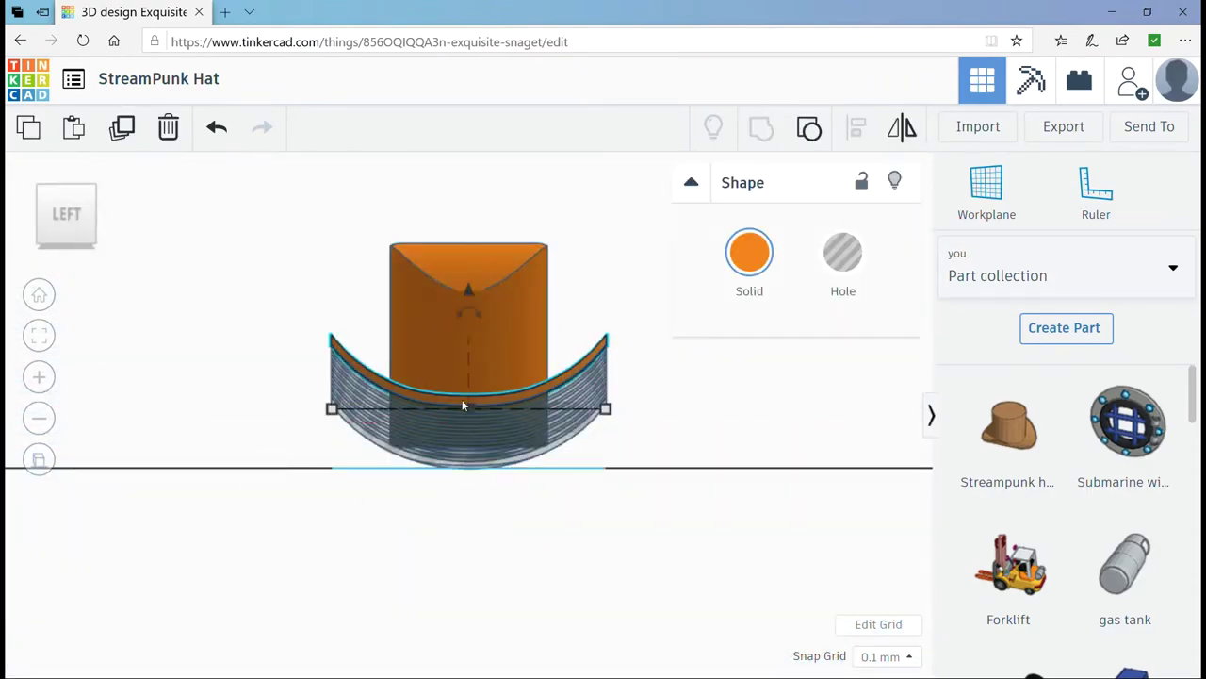
click(759, 132)
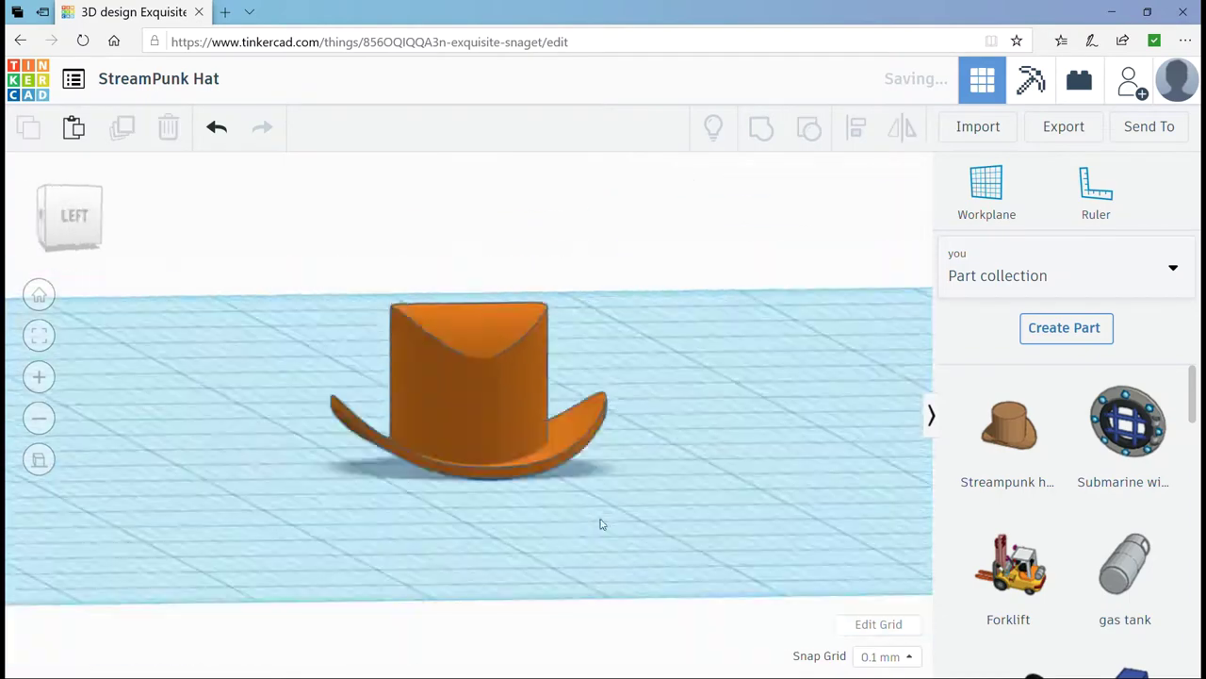
click(486, 380)
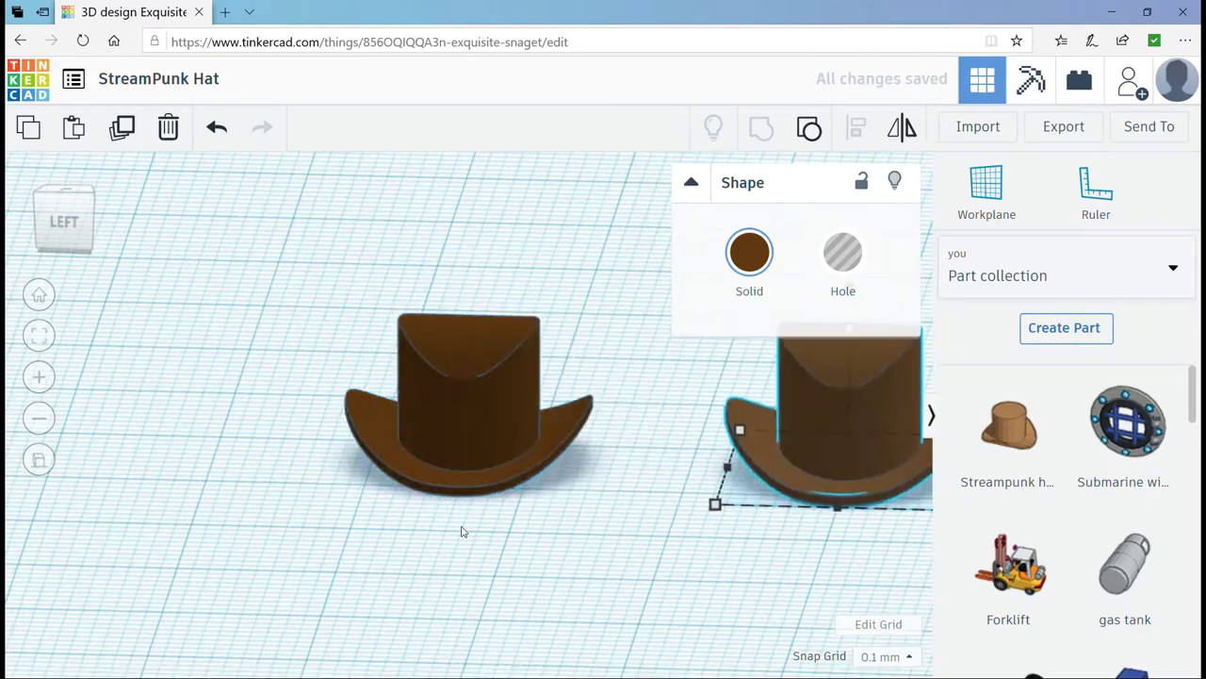
- Make the copied hat black and view it beside the brown original
key(f)
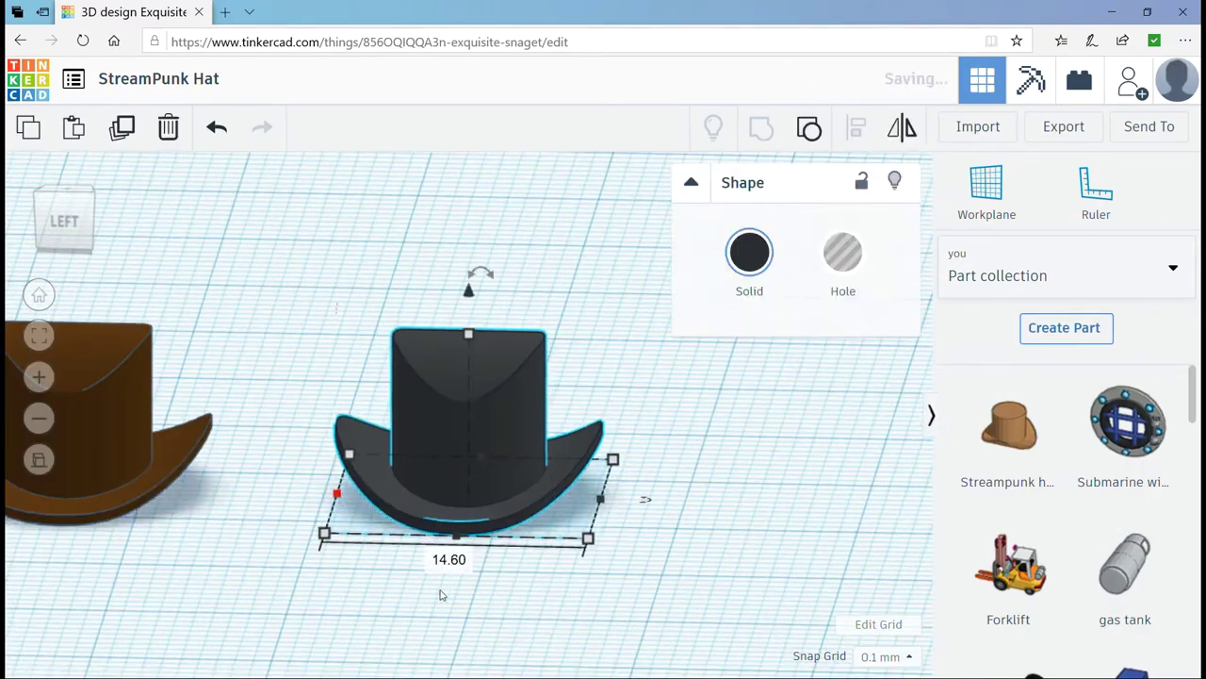
click(439, 595)
right_drag(339, 574, 888, 291)
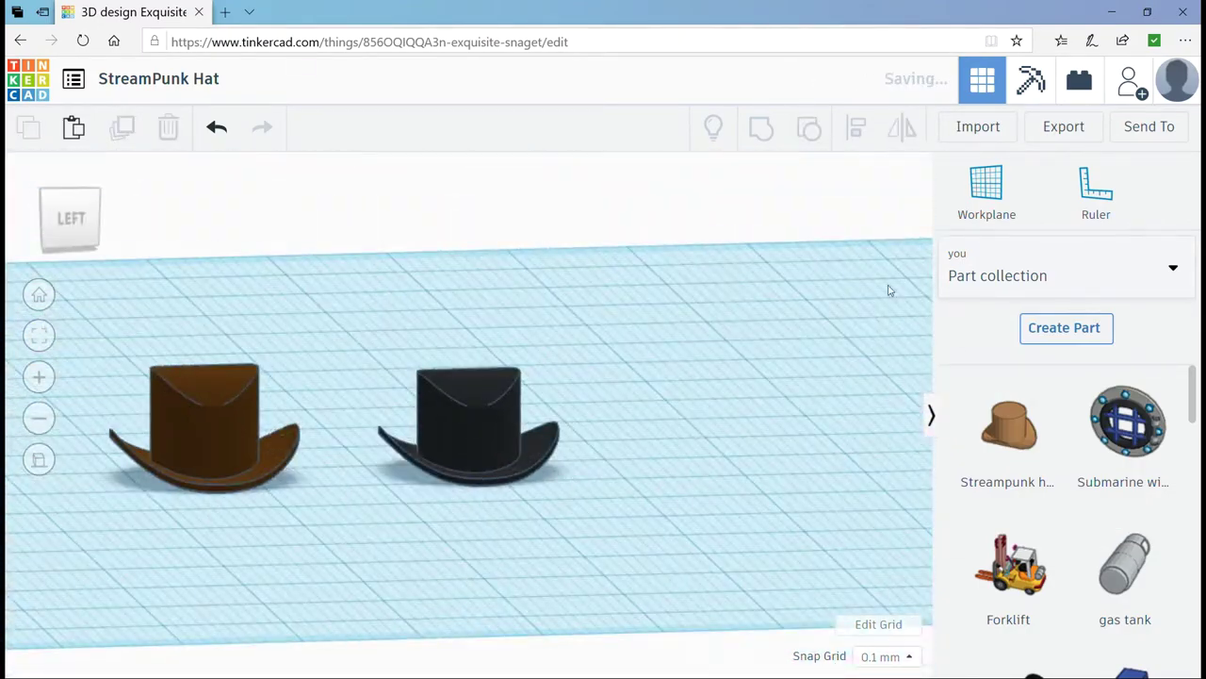
- Save the black hat to the part collection as 'black hat 1'
click(1057, 330)
text(black hat 1)
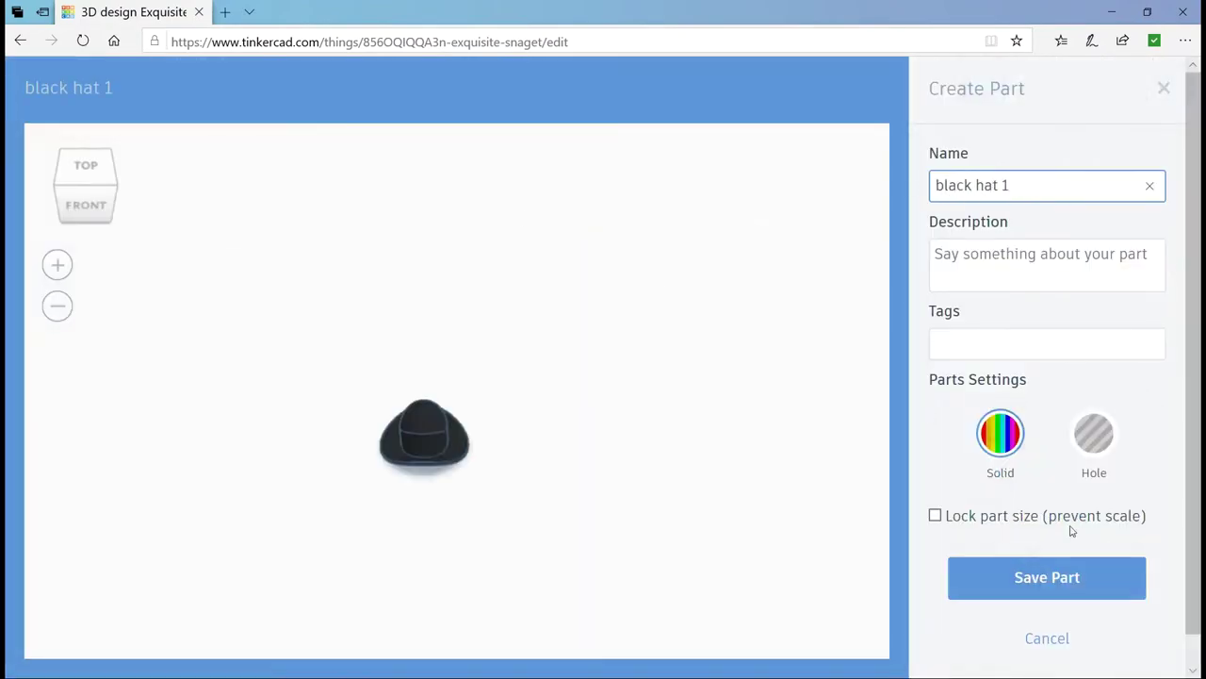
click(1063, 575)
right_drag(779, 484, 706, 562)
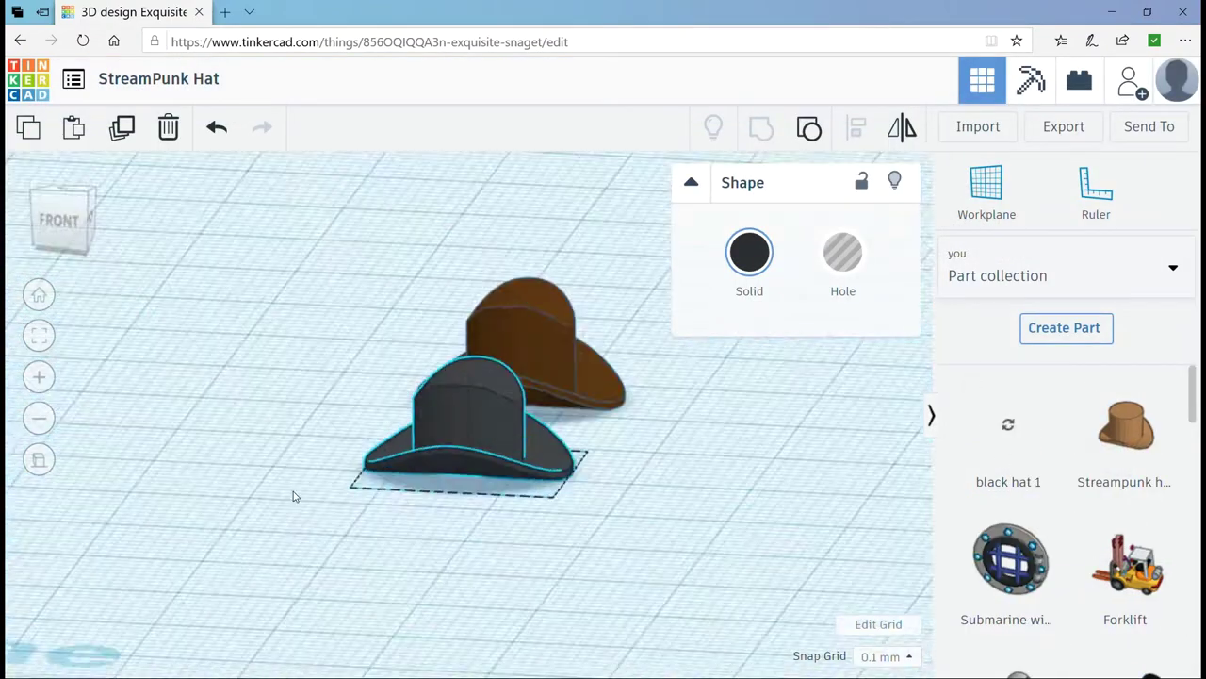
- Angle the submarine-window porthole onto the crown front and group it with the black hat
click(566, 509)
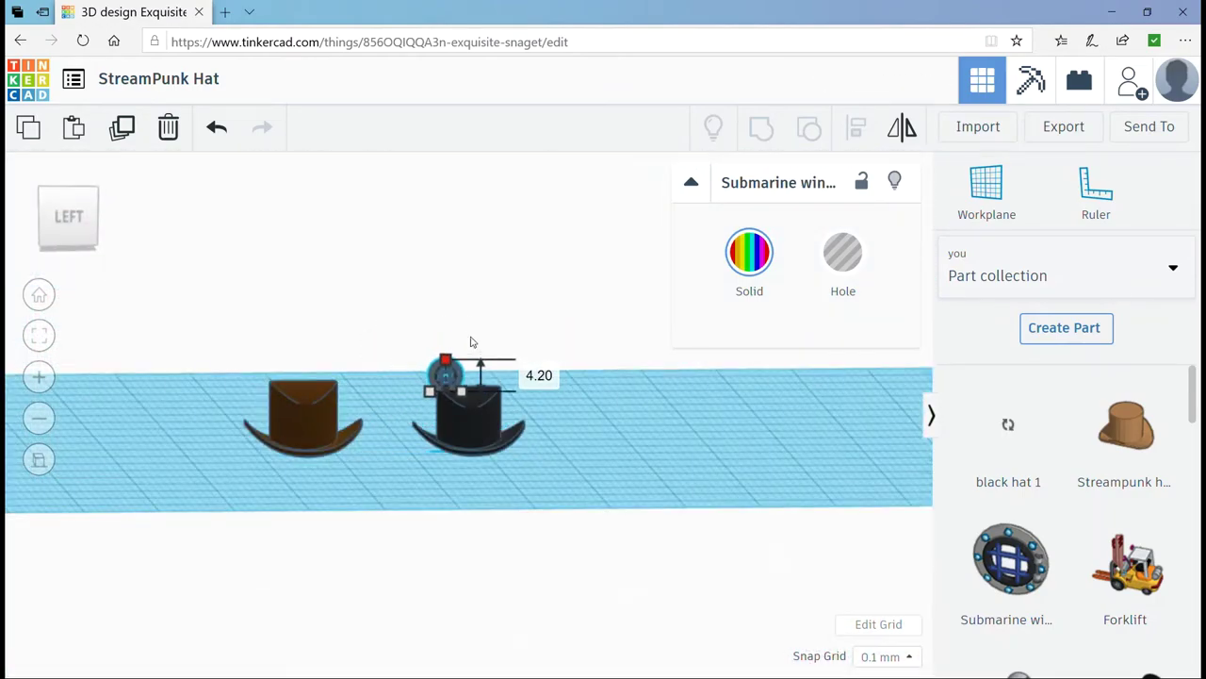
key(f)
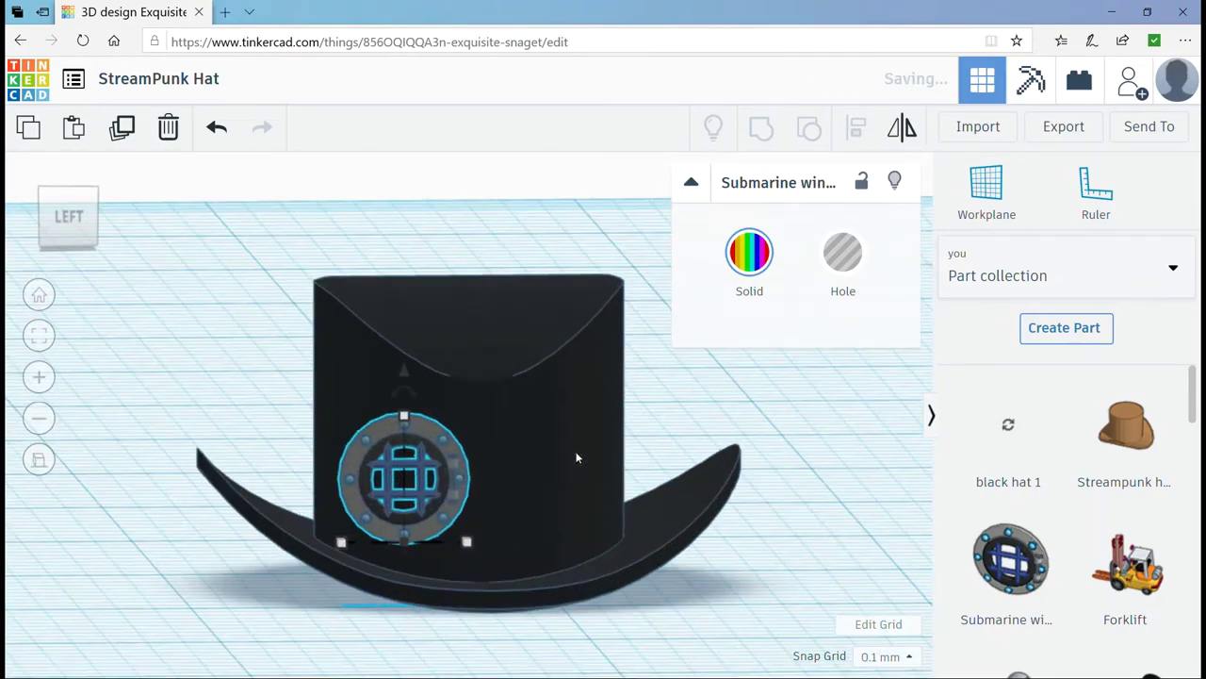
mouse_move(489, 569)
right_down()
mouse_move(682, 625)
mouse_move(659, 619)
mouse_move(687, 544)
right_up()
mouse_move(687, 544)
mouse_down()
mouse_move(538, 626)
mouse_move(518, 622)
mouse_up()
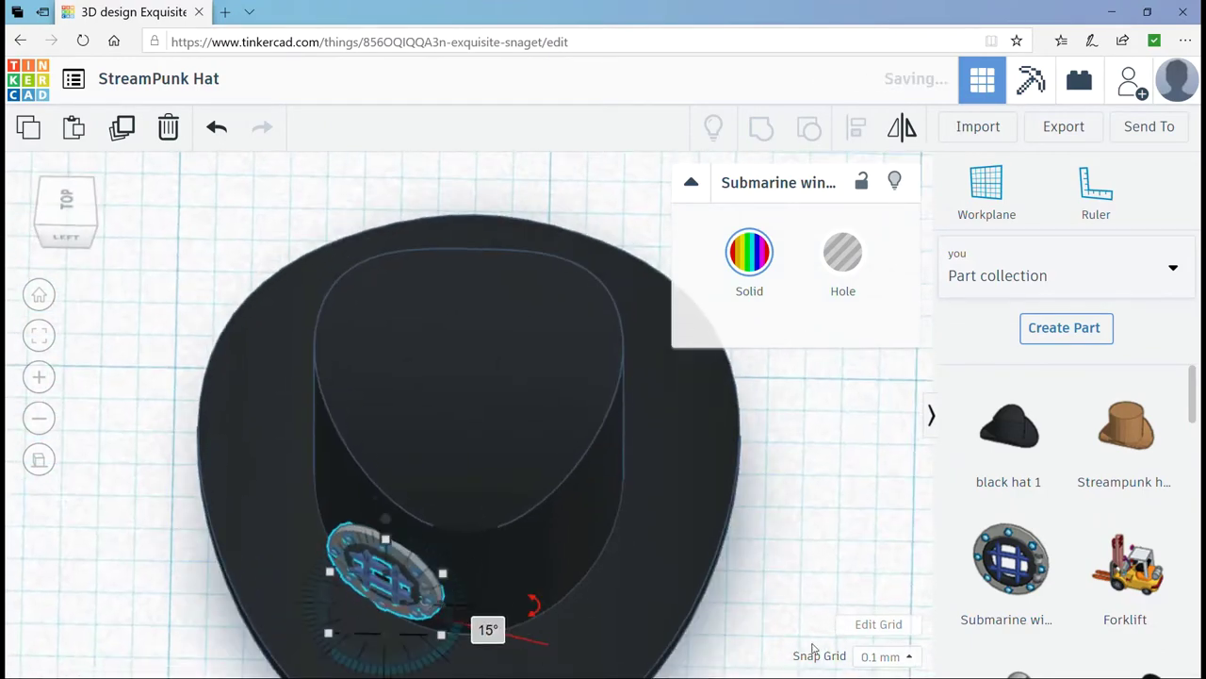
right_drag(518, 622, 826, 529)
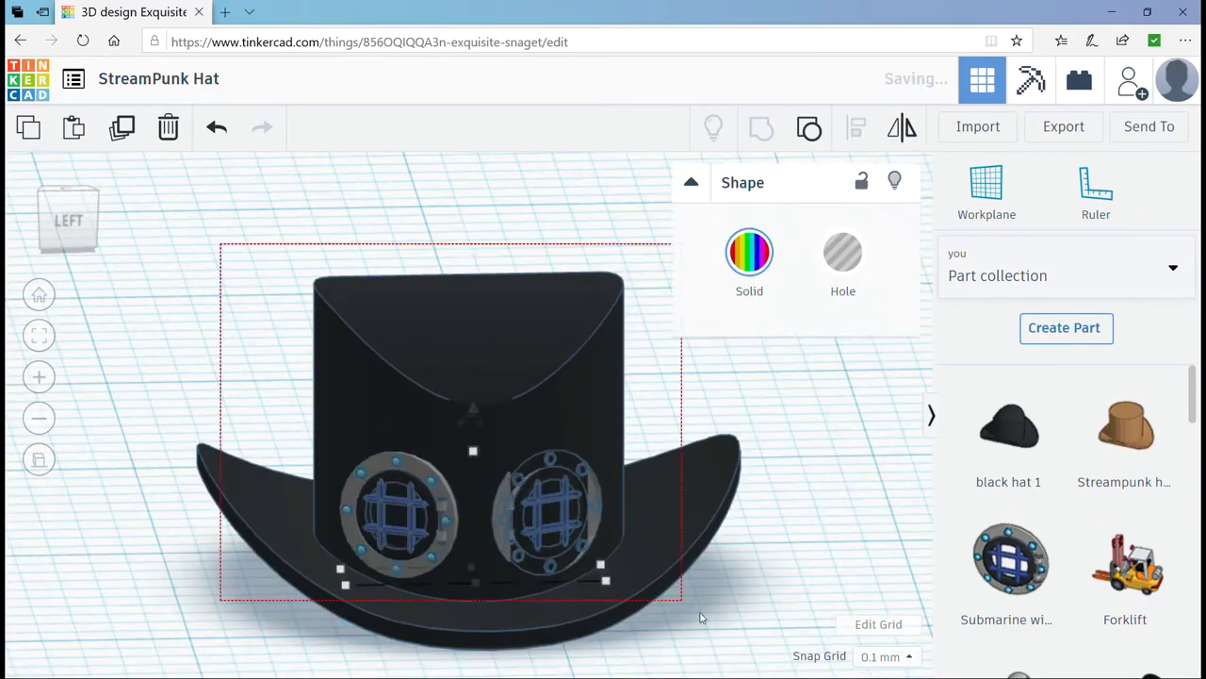
key(ctrl+g)
key(f)
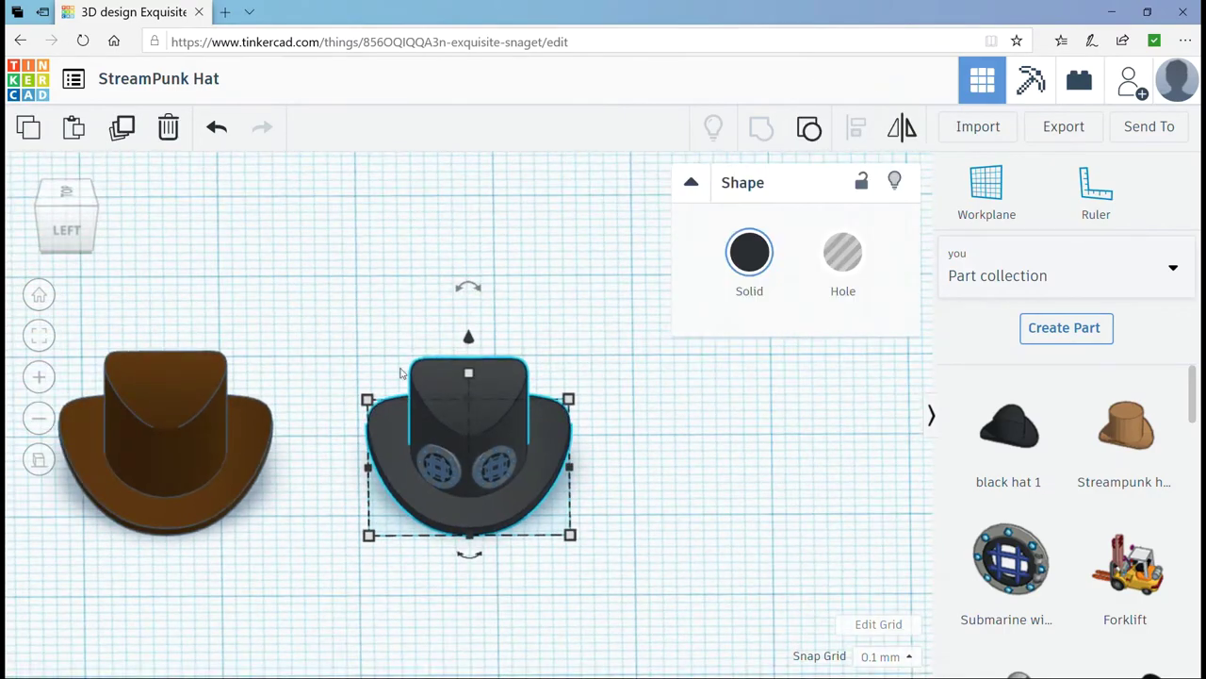
- Drag the brown Streampunk hat over the black goggled hat and check the overlap from several angles
click(490, 611)
mouse_move(490, 611)
right_down()
mouse_move(644, 603)
mouse_move(255, 612)
mouse_move(574, 606)
mouse_move(268, 513)
right_up()
drag(188, 405, 471, 430)
right_drag(472, 431, 577, 549)
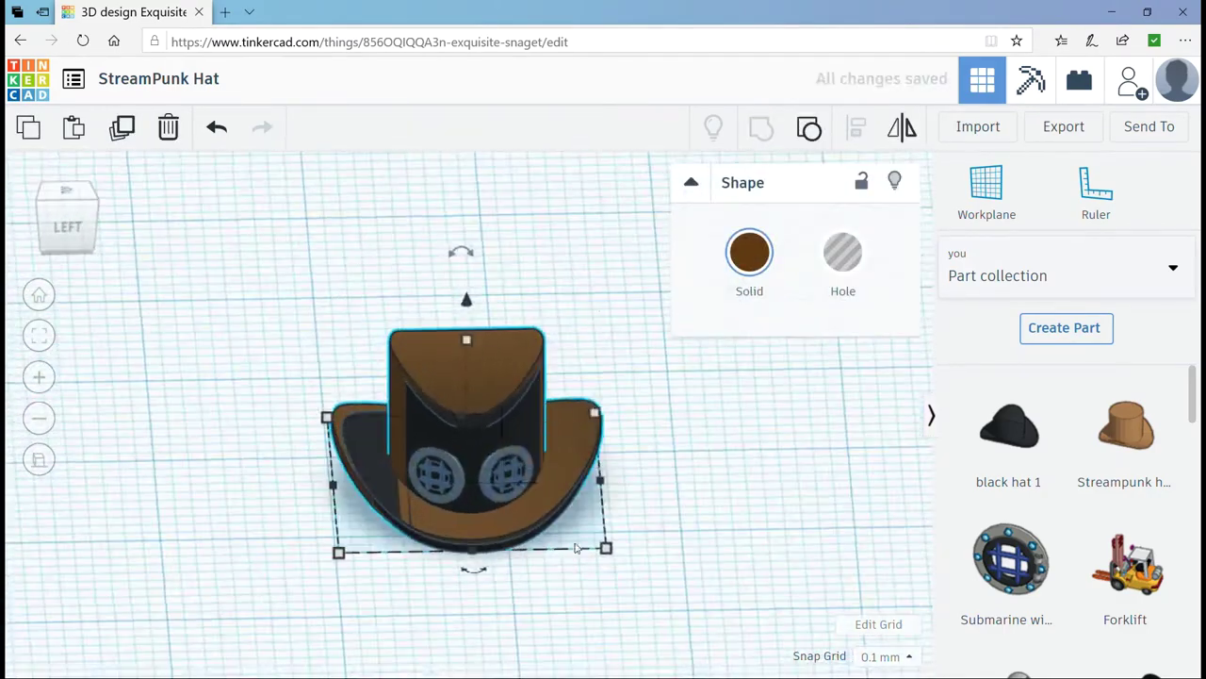
mouse_move(686, 600)
right_down()
mouse_move(557, 579)
mouse_move(490, 546)
mouse_move(528, 565)
mouse_move(513, 510)
mouse_move(464, 549)
mouse_move(571, 550)
right_up()
right_drag(170, 566, 473, 349)
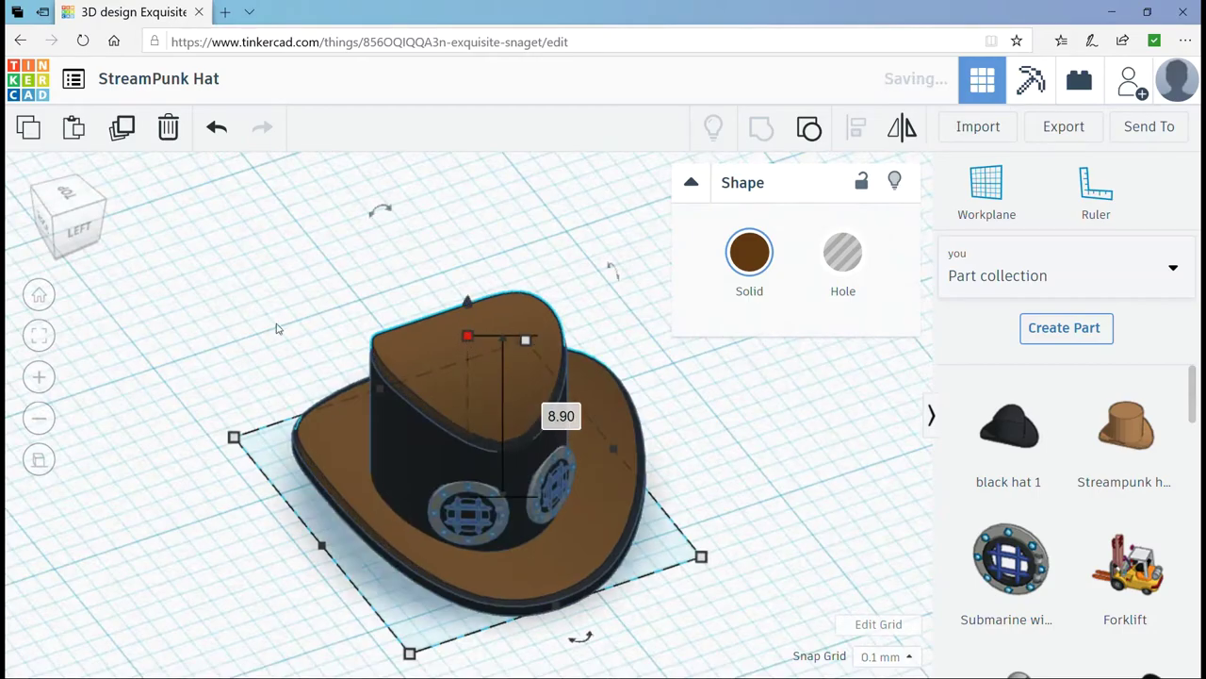
mouse_move(276, 328)
right_down()
mouse_move(488, 565)
mouse_move(695, 512)
right_up()
click(688, 589)
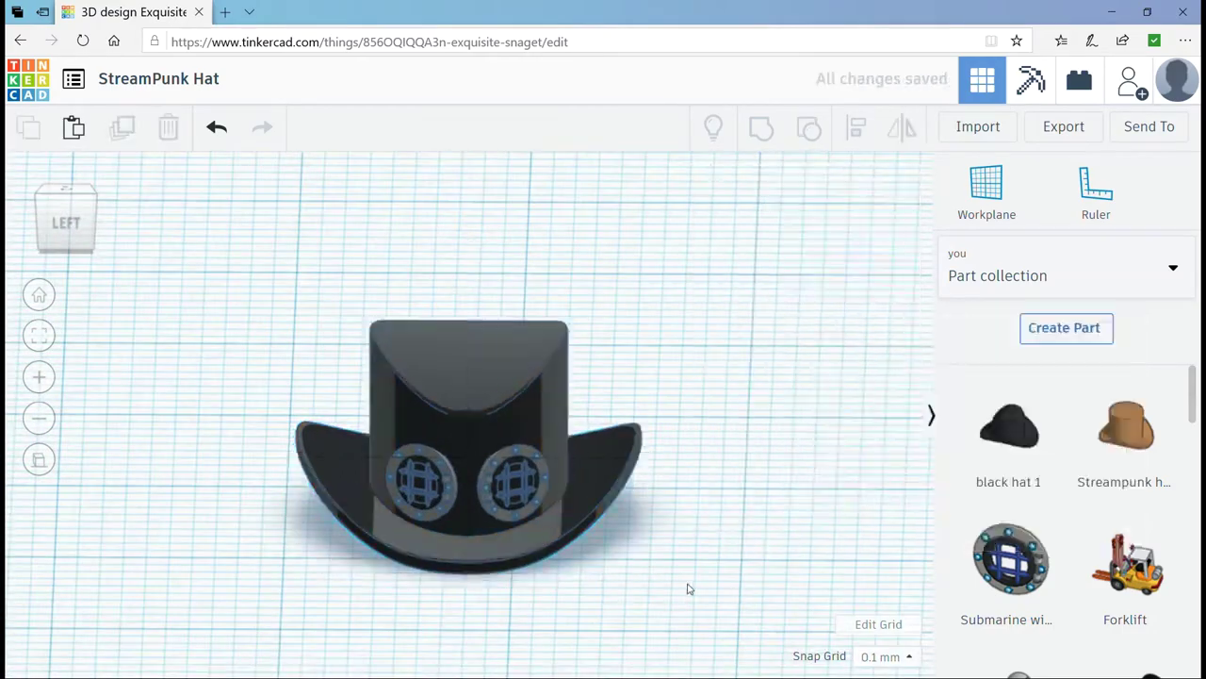
mouse_move(688, 589)
right_down()
mouse_move(722, 579)
mouse_move(542, 586)
right_up()
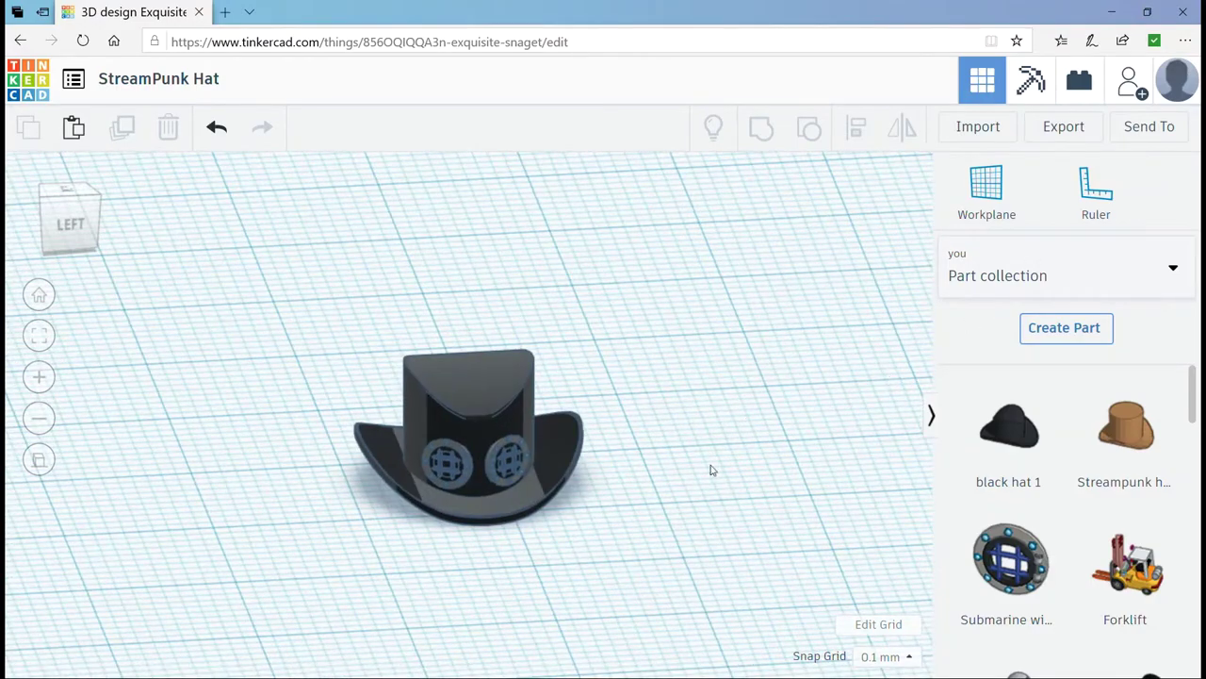
mouse_move(712, 470)
right_down()
mouse_move(776, 484)
mouse_move(644, 487)
right_up()
- Zoom and tilt the view of the goggled black hat
scroll(1064, 560, down, 2)
scroll(1067, 563, down, 3)
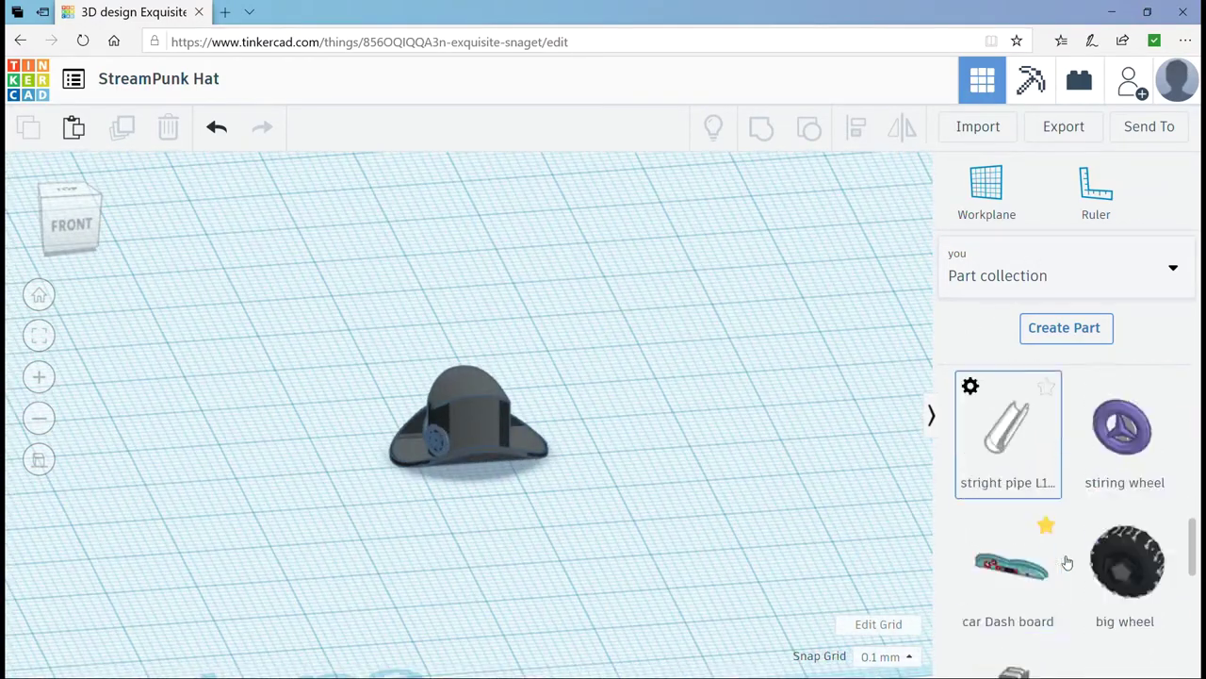
scroll(1067, 563, down, 5)
scroll(1085, 549, up, 5)
scroll(1077, 587, up, 5)
right_drag(896, 566, 794, 552)
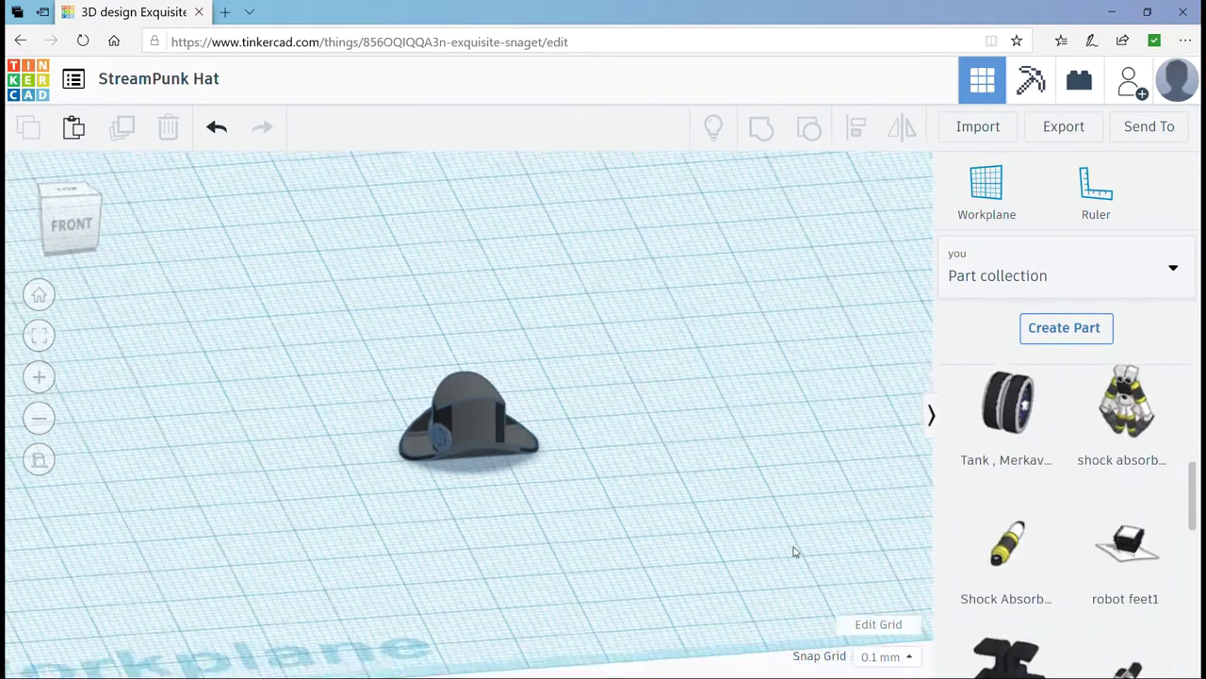
scroll(1065, 556, down, 3)
scroll(1065, 556, down, 3)
scroll(1065, 556, down, 3)
- Select the multi-part piece in the streampunk sub design, then reopen StreamPunk Hat
click(74, 78)
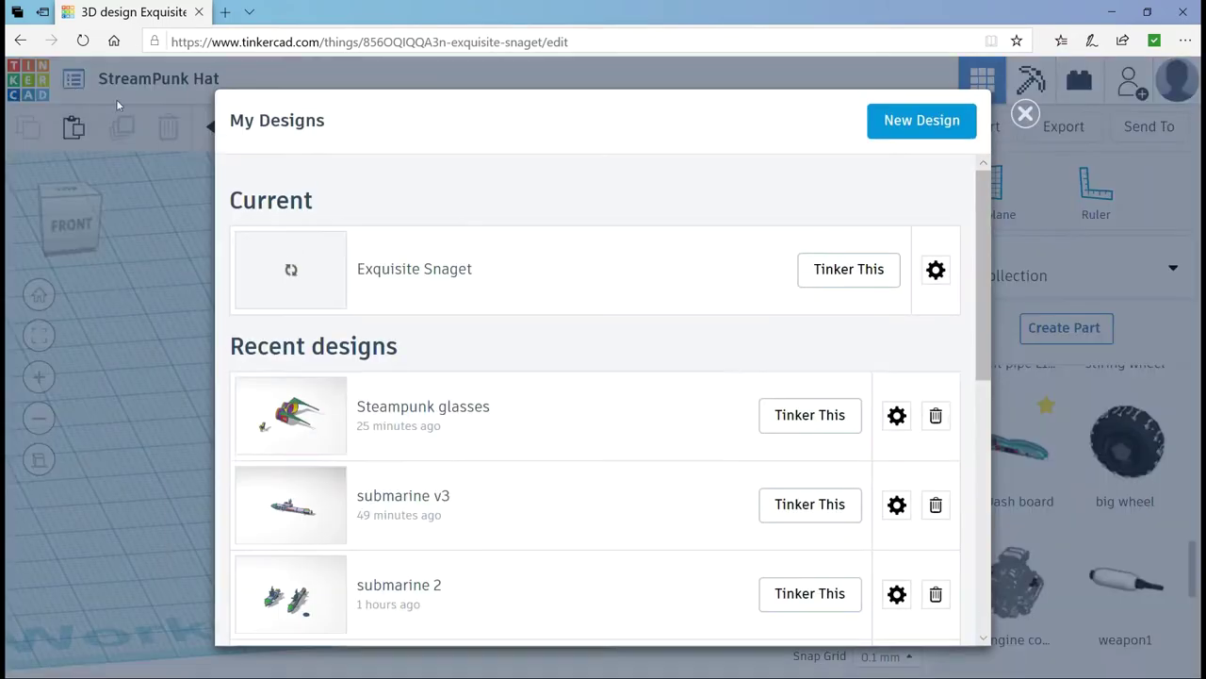
scroll(477, 466, down, 2)
click(807, 462)
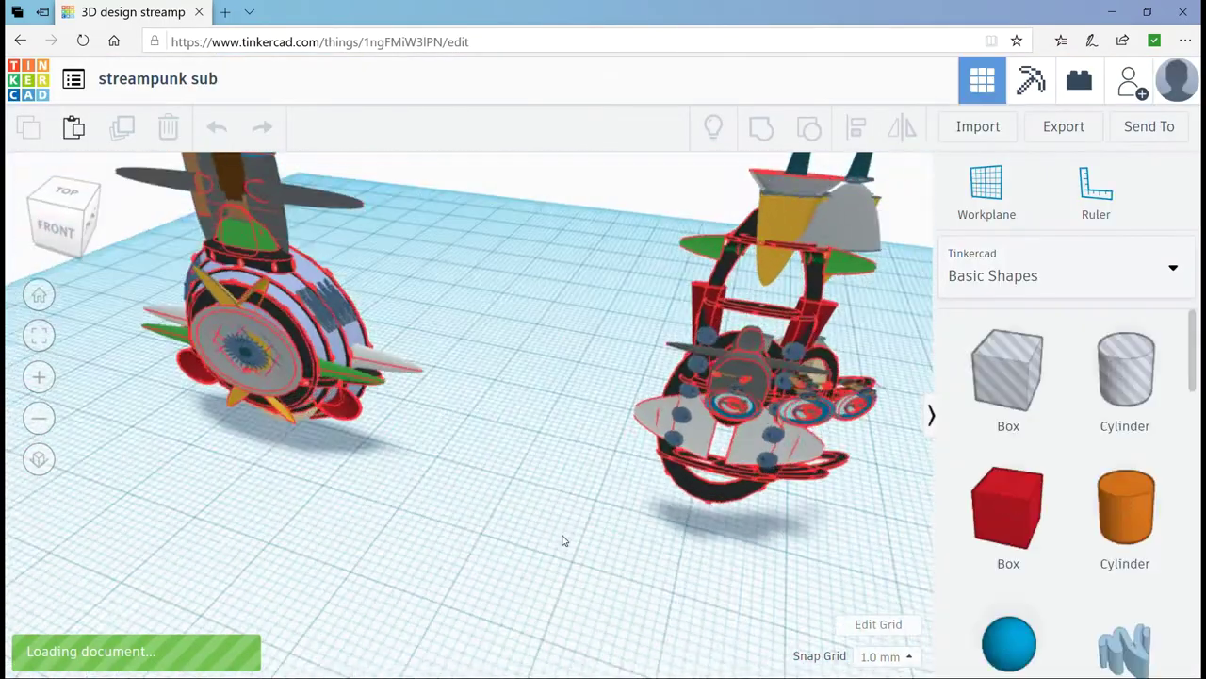
click(651, 396)
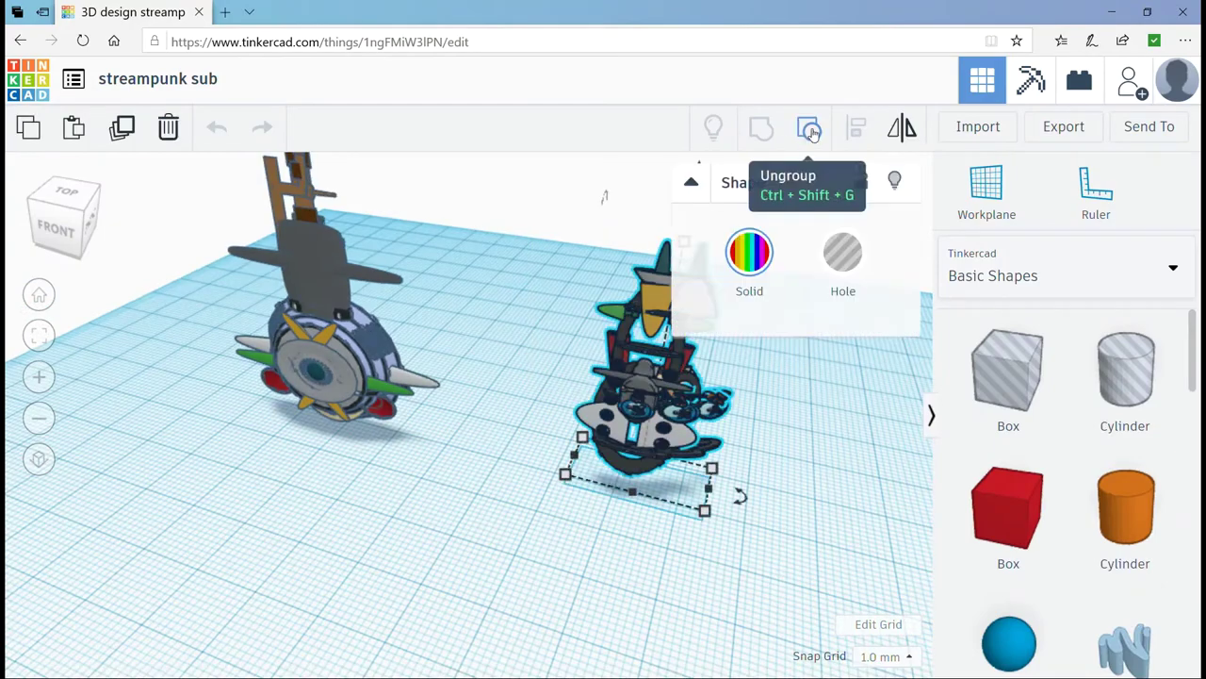
click(73, 78)
click(802, 412)
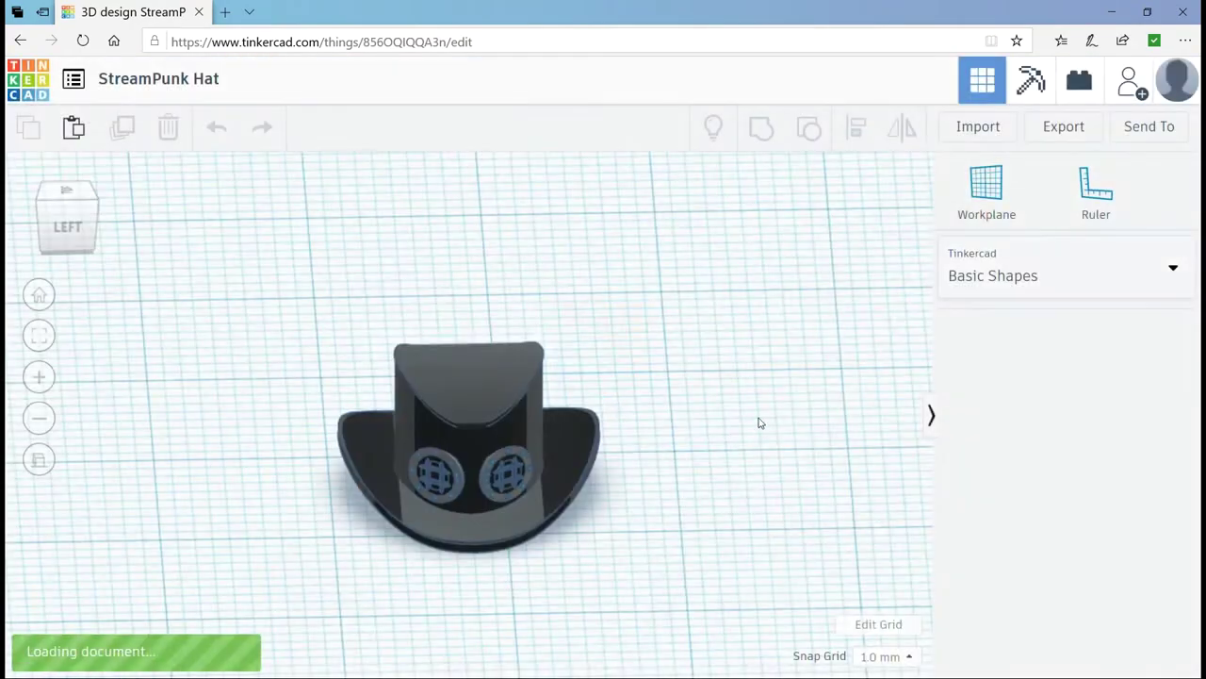
- Paste the copied fin piece and set it against the side of the black crown
key(ctrl+v)
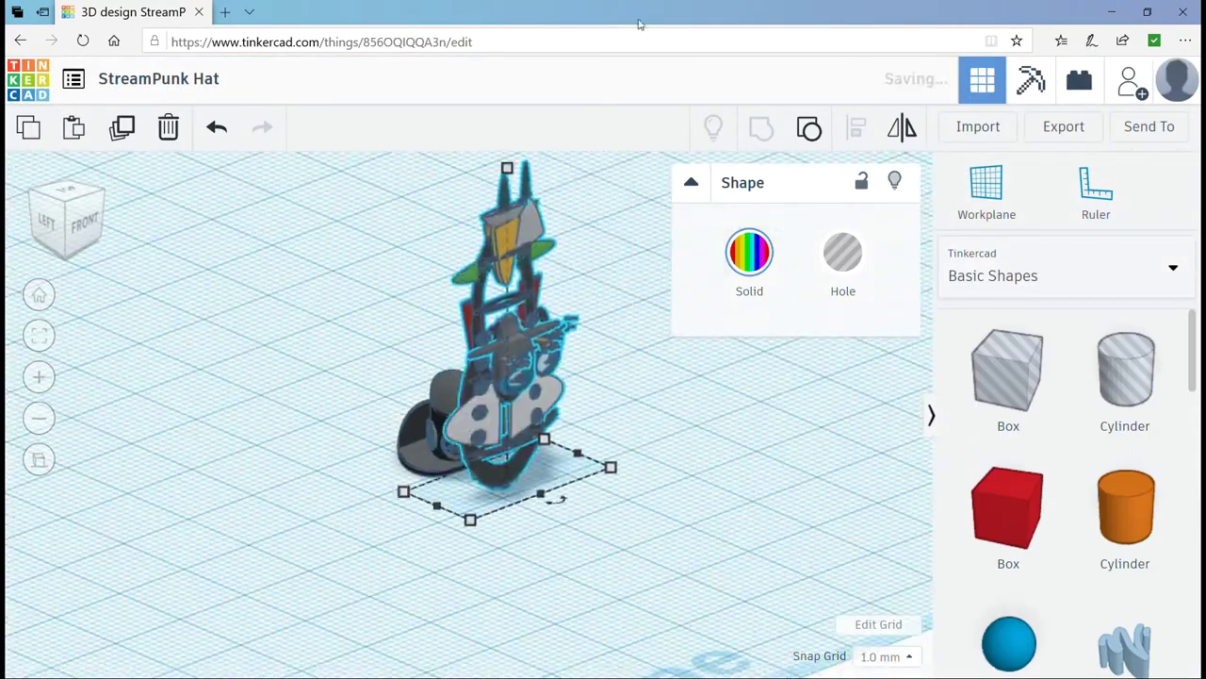
scroll(507, 368, up, 3)
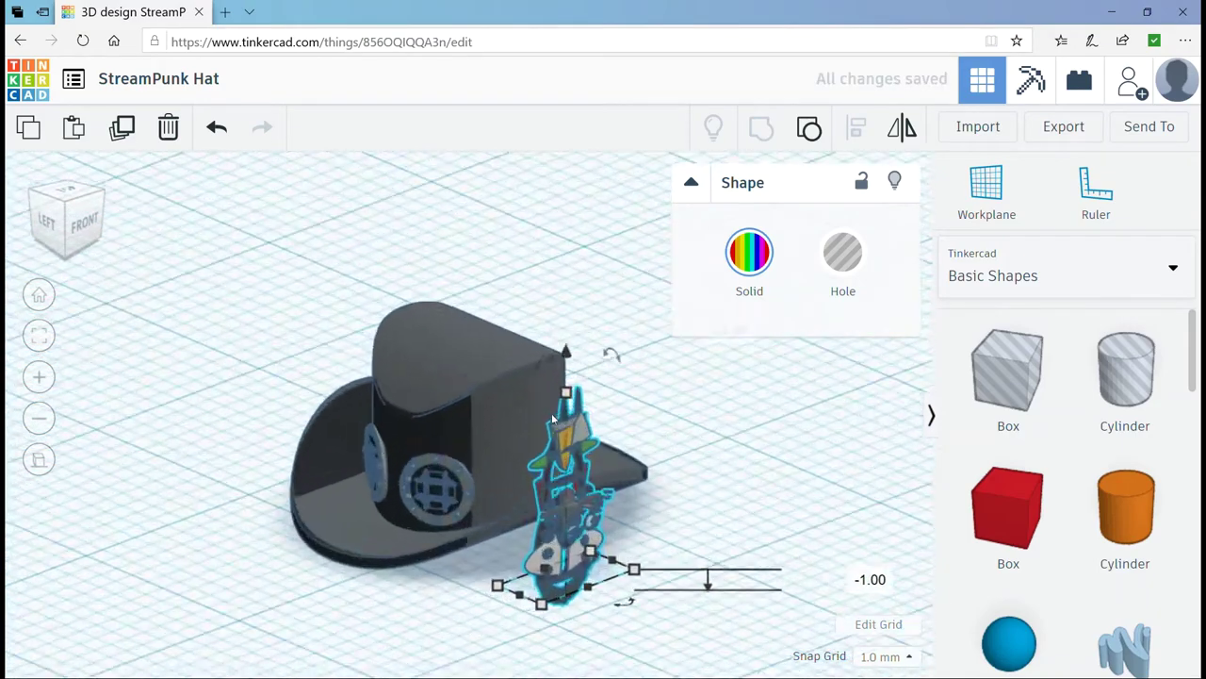
right_drag(542, 328, 719, 590)
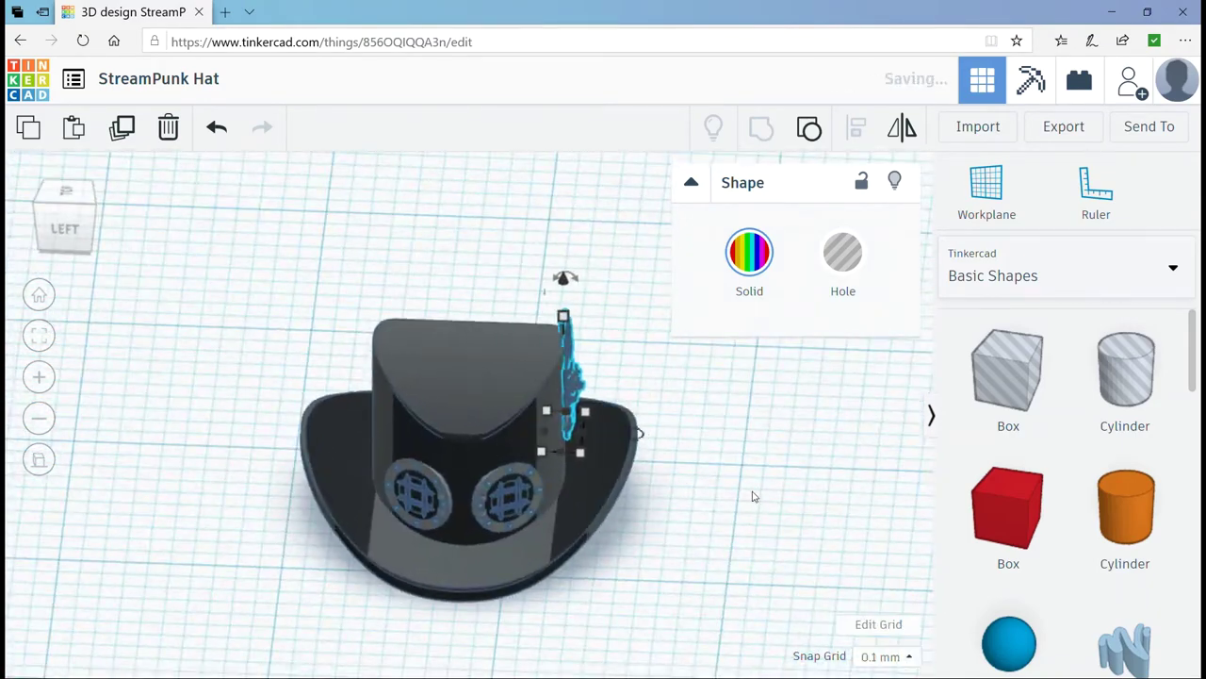
mouse_move(752, 496)
right_down()
mouse_move(933, 446)
mouse_move(524, 355)
mouse_move(485, 367)
mouse_move(531, 495)
mouse_move(735, 425)
right_up()
- Place the Filter part from the part collection, rotate it, and raise it against the crown side
click(1174, 268)
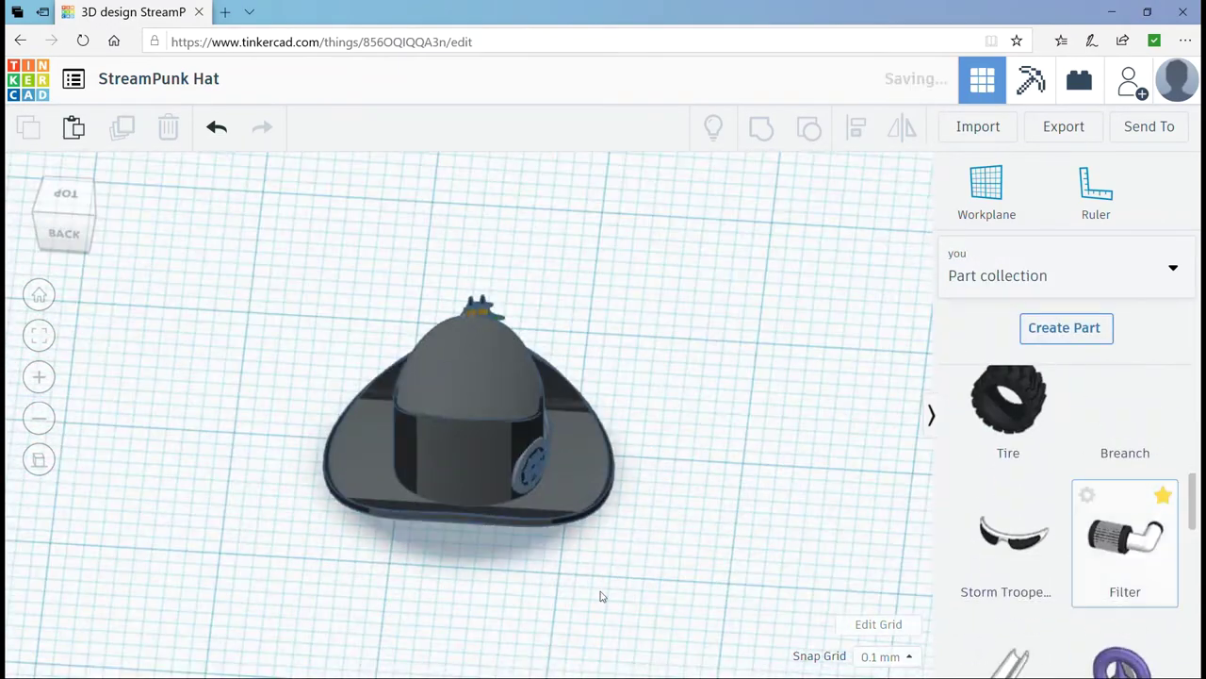
click(601, 596)
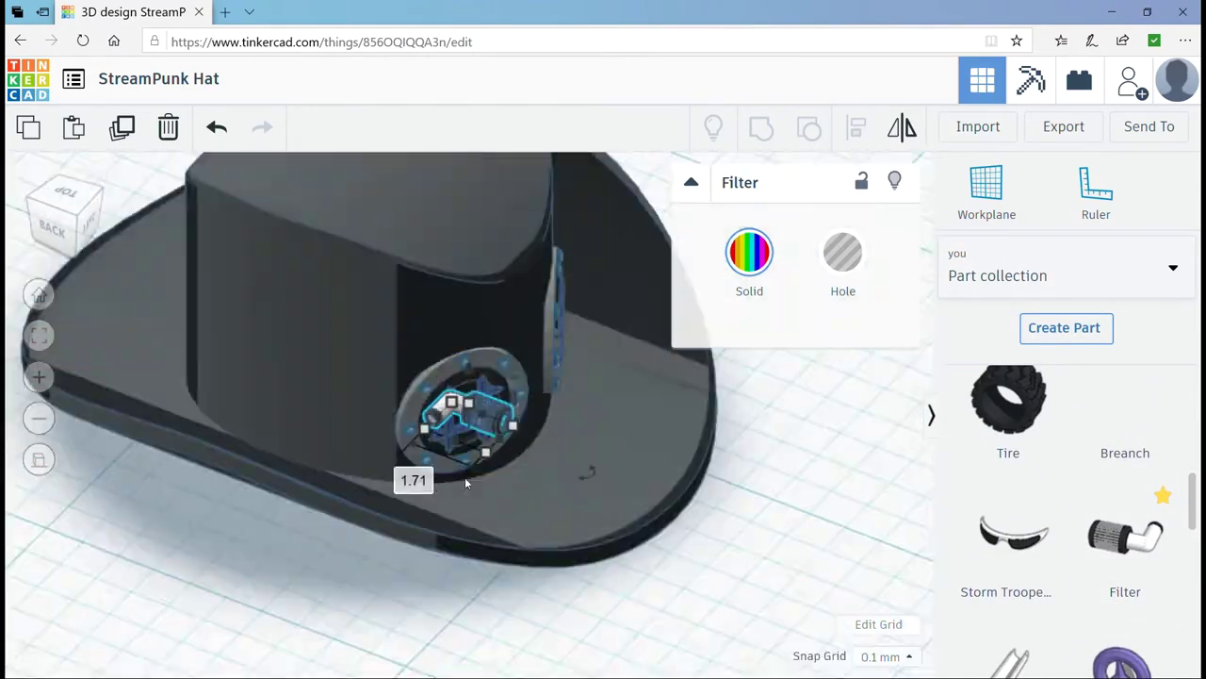
mouse_move(465, 477)
mouse_down()
mouse_move(390, 494)
mouse_move(560, 474)
mouse_up()
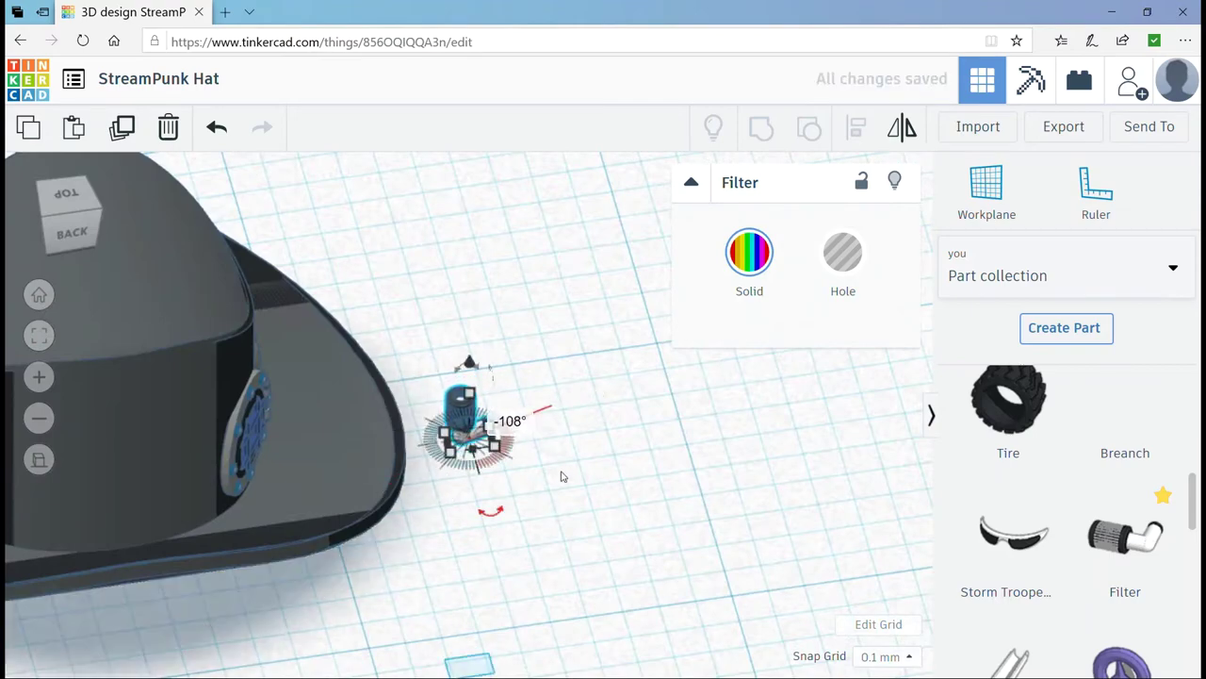
drag(472, 424, 469, 438)
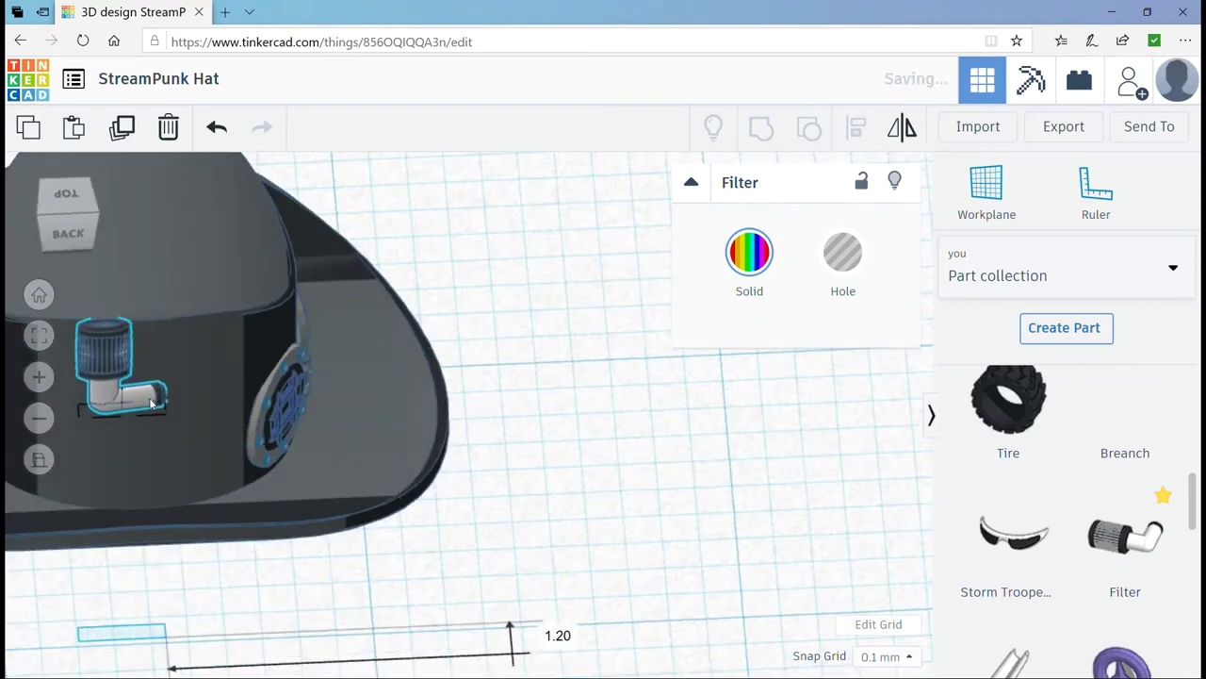
drag(151, 403, 150, 320)
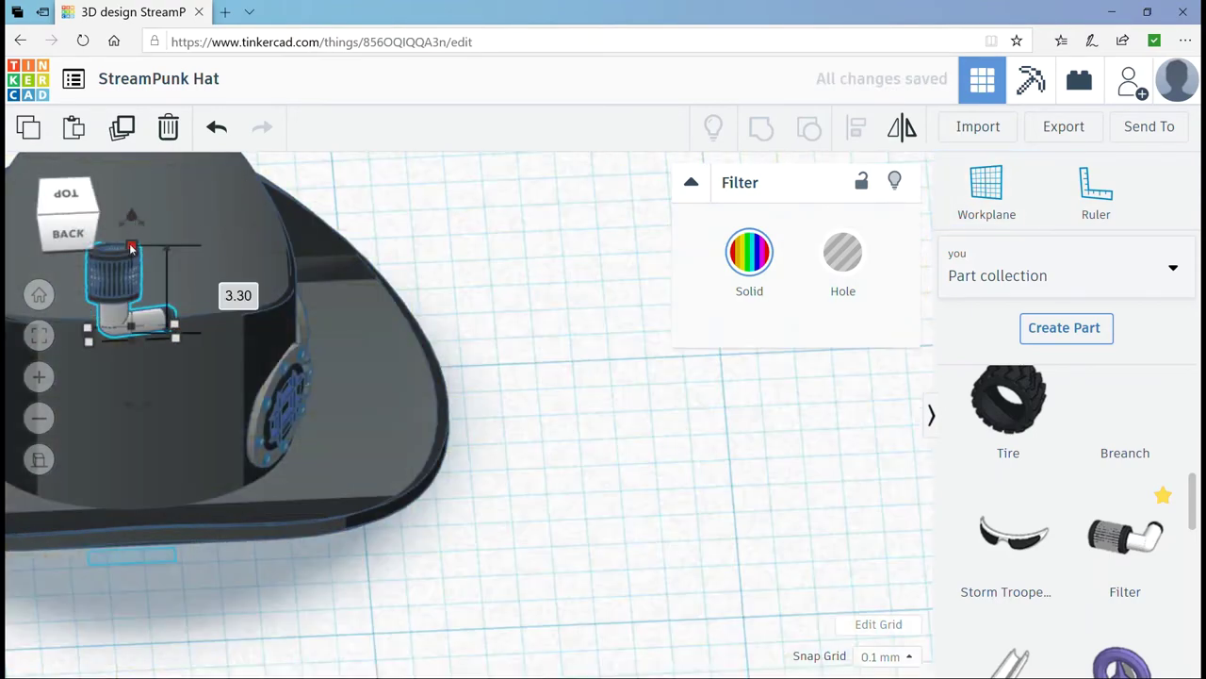
drag(131, 247, 133, 219)
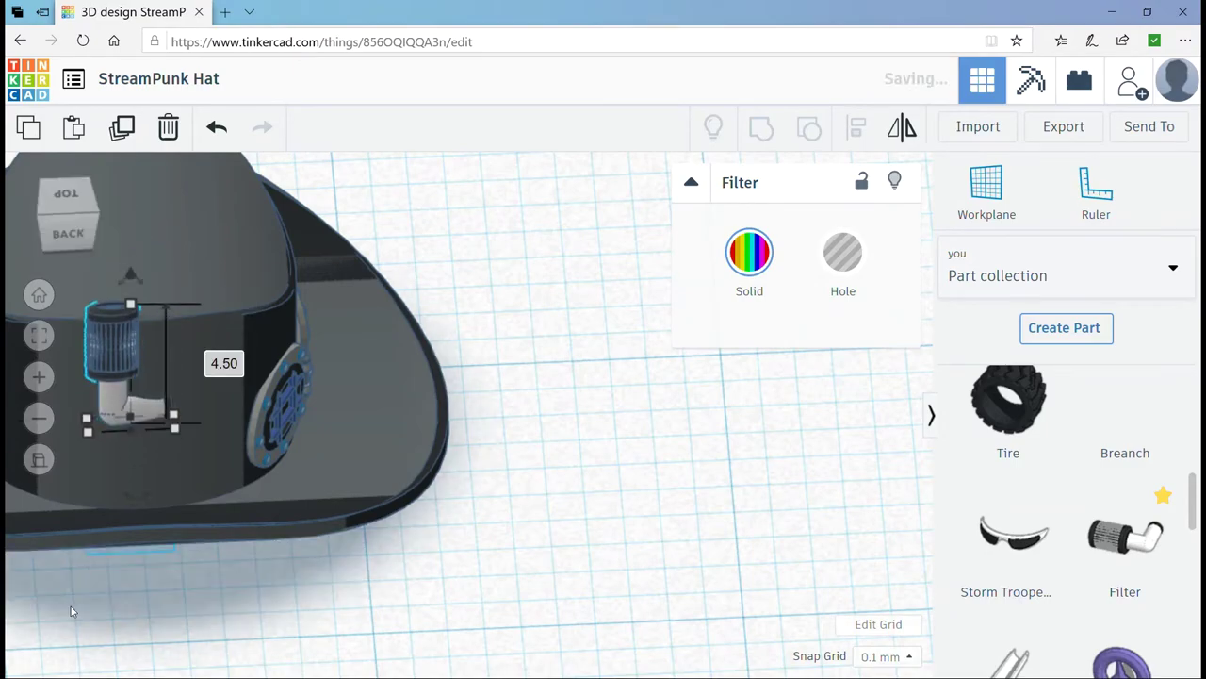
scroll(71, 606, down, 5)
mouse_move(311, 452)
right_down()
mouse_move(357, 576)
mouse_move(660, 509)
right_up()
scroll(1024, 568, down, 3)
- Copy the bridge piece from the Steampunk glasses design and paste it beside the hat's brim
scroll(1033, 617, down, 3)
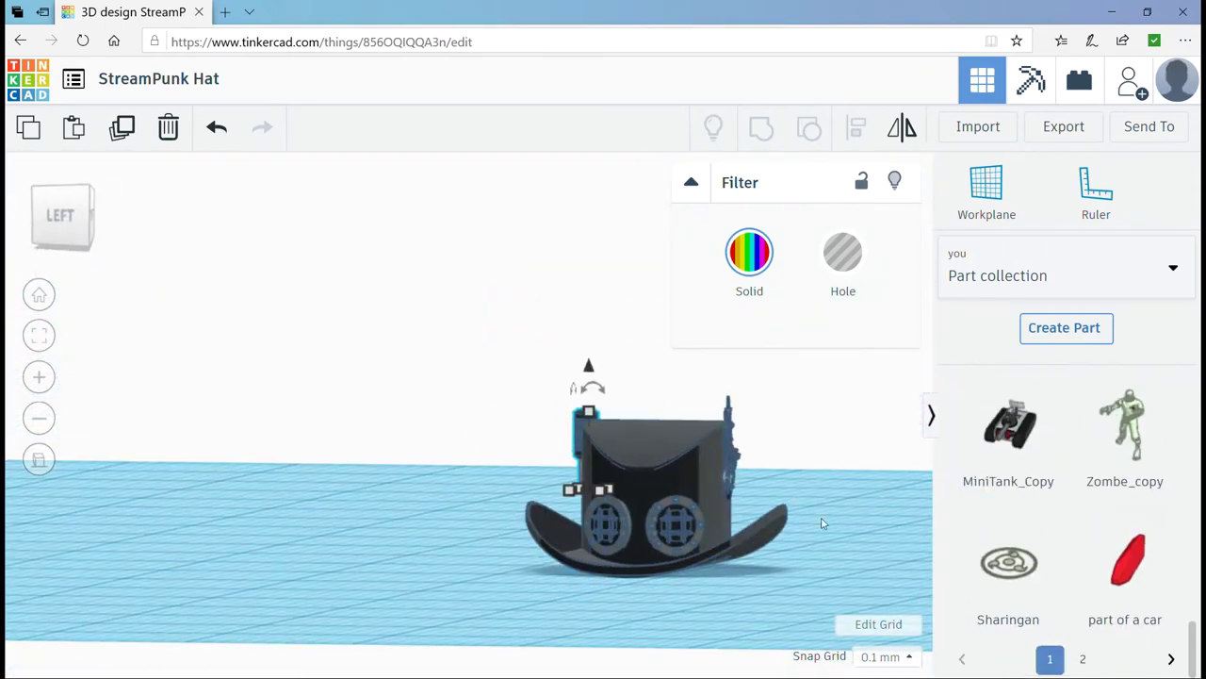
click(73, 78)
click(809, 416)
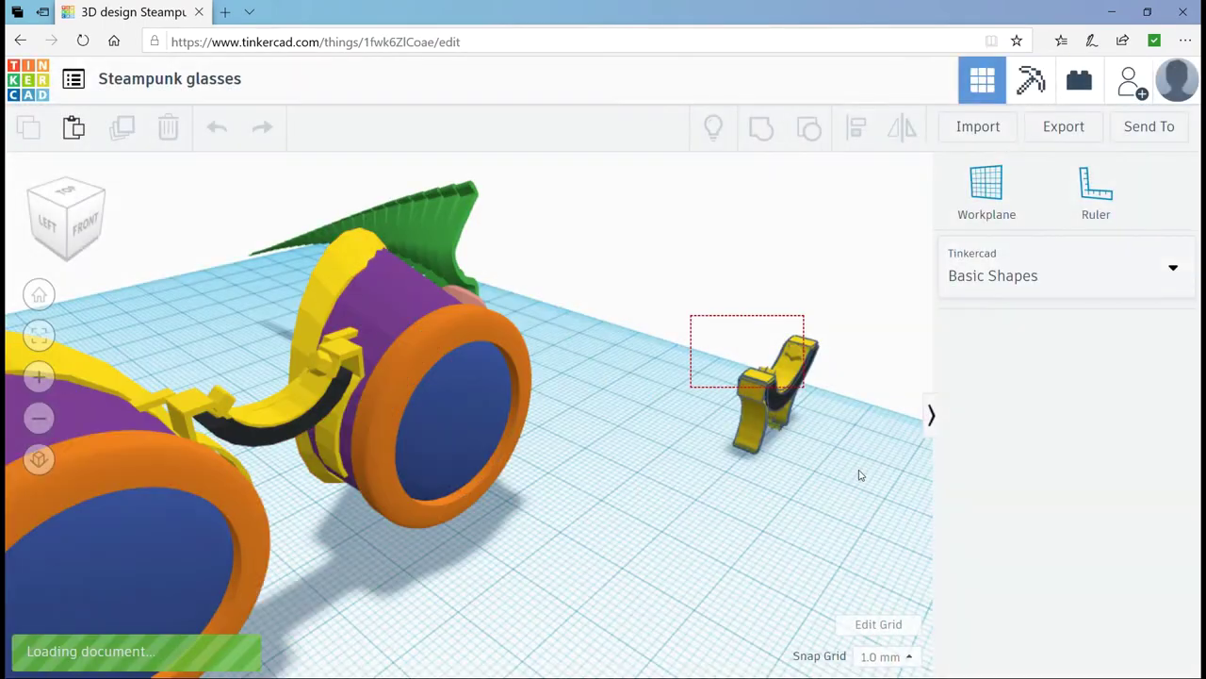
click(754, 358)
click(72, 78)
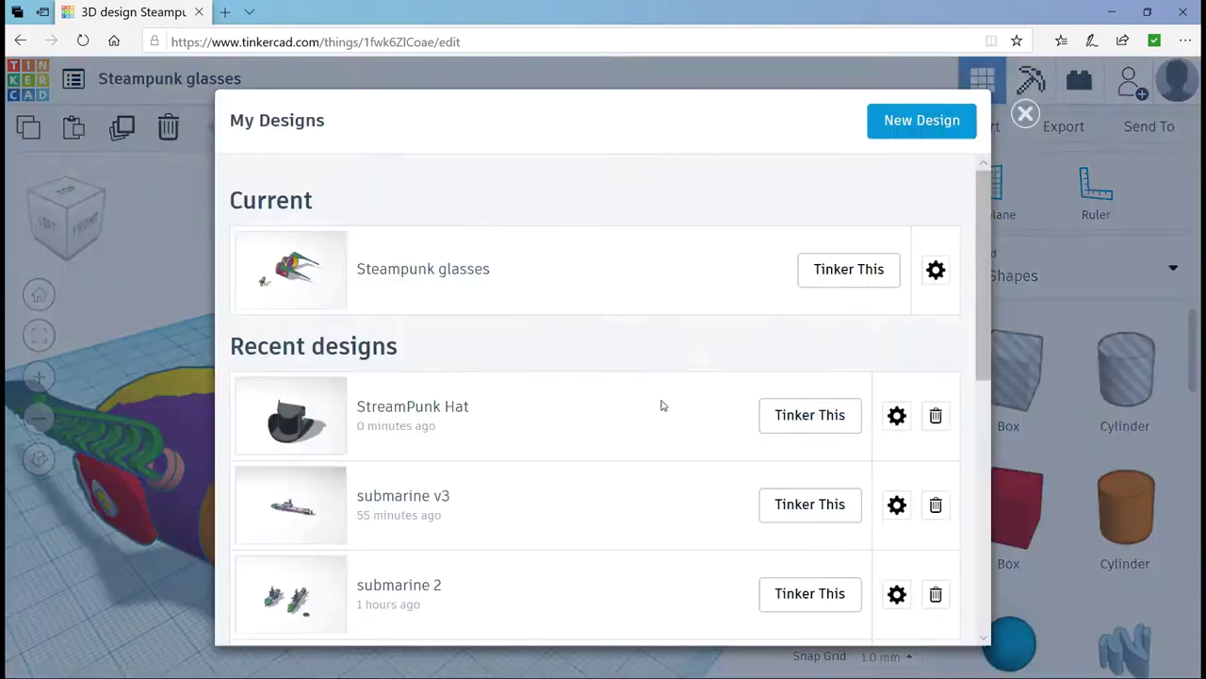
click(816, 416)
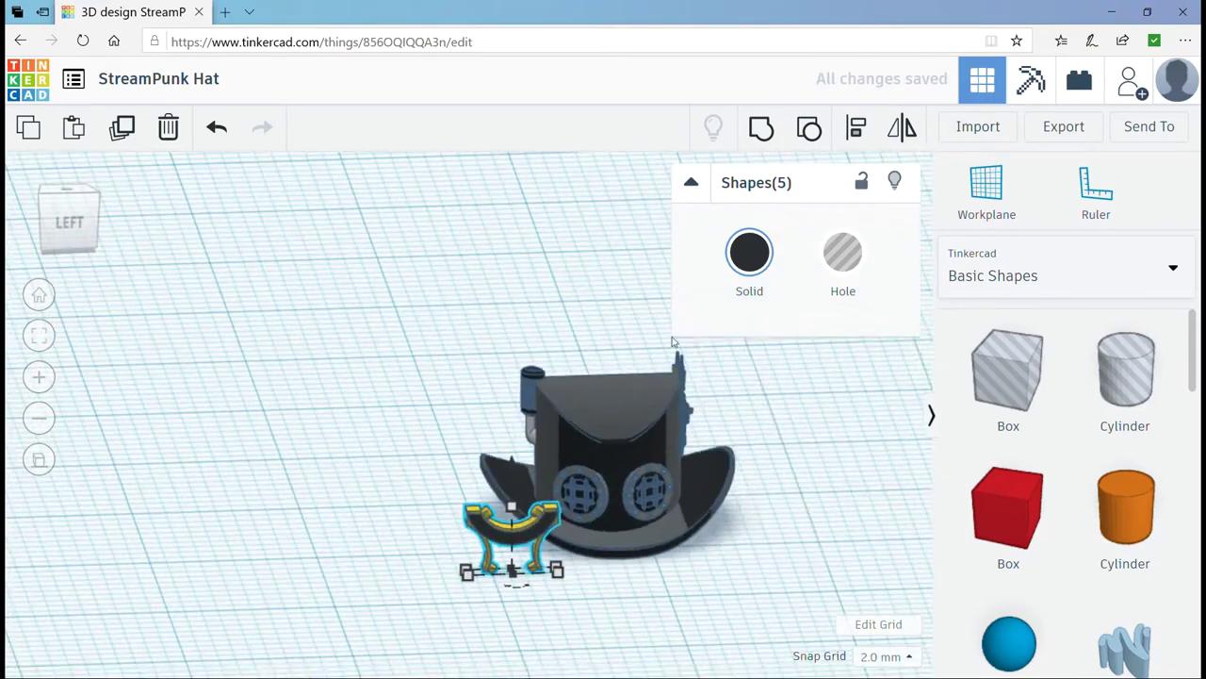
- Switch to orthographic view and colour the bridge arc light grey
shift+click(580, 436)
click(624, 488)
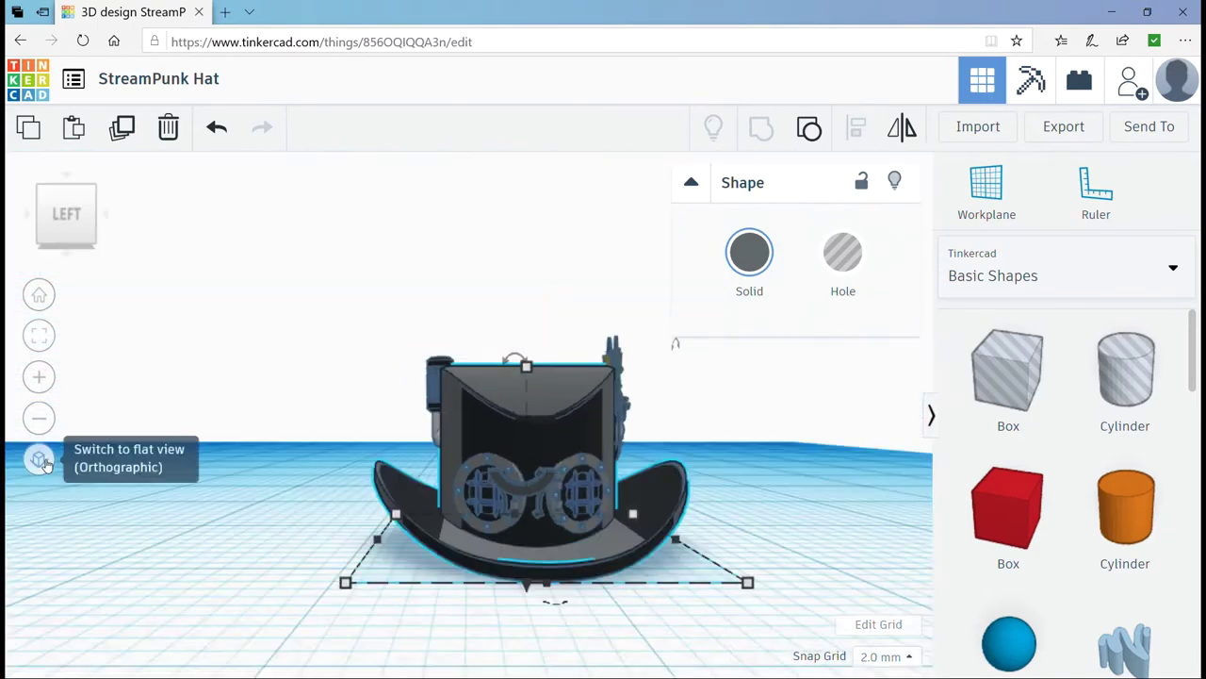
click(39, 459)
click(749, 252)
click(1078, 432)
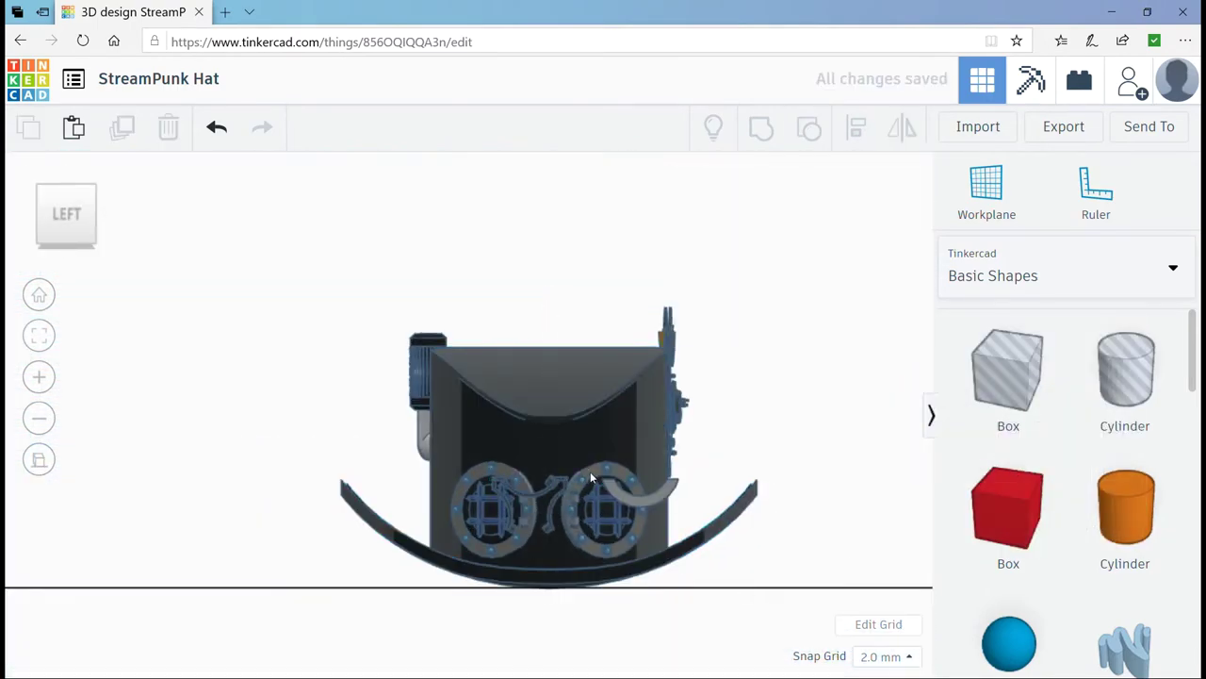
- Move the bridge arcs between the two porthole goggles and check the placement from above
scroll(545, 544, up, 2)
shift+click(575, 566)
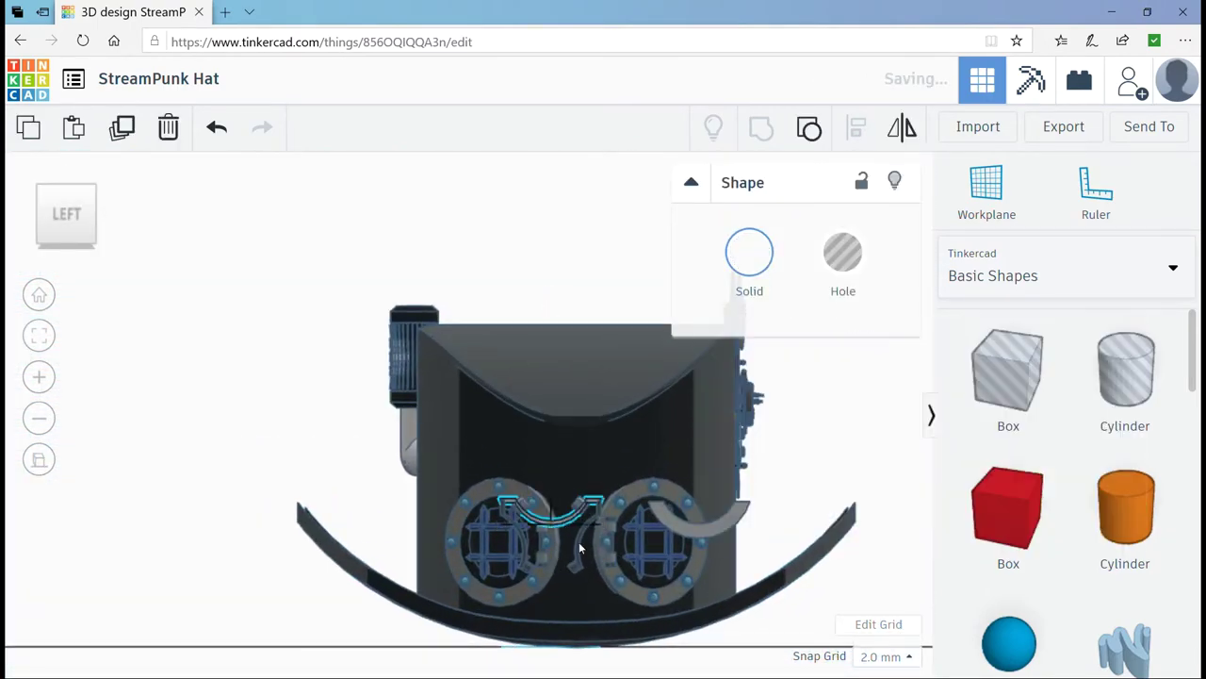
drag(574, 578, 582, 542)
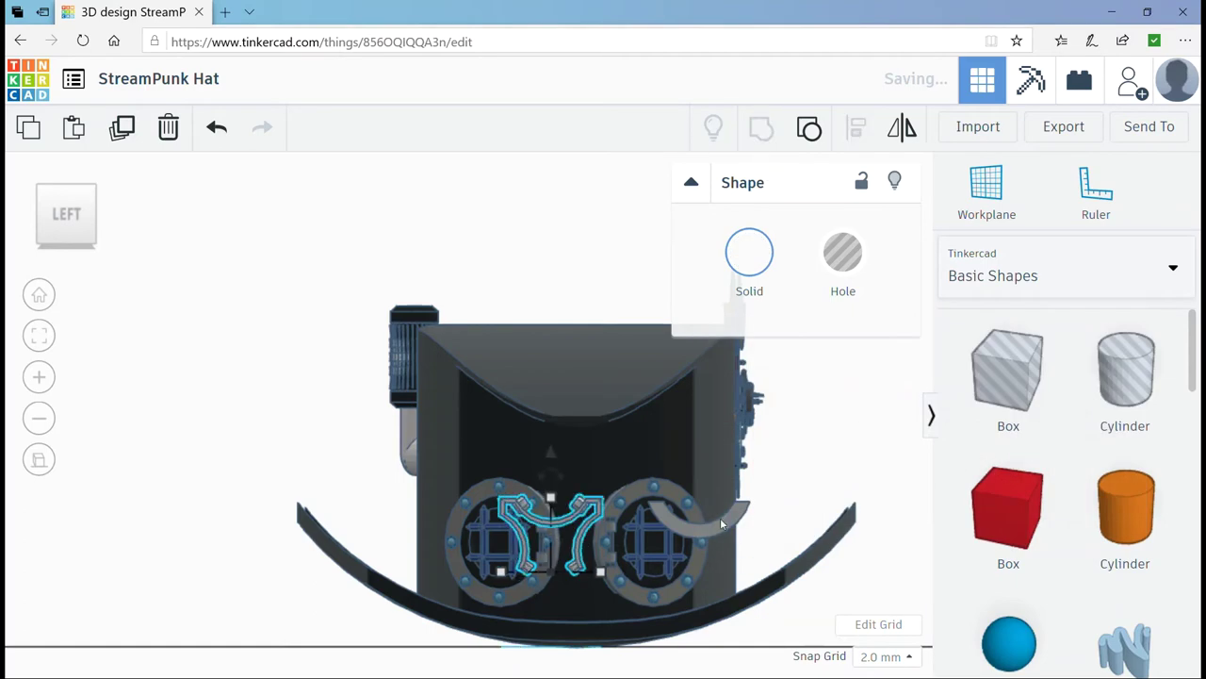
right_drag(575, 503, 566, 333)
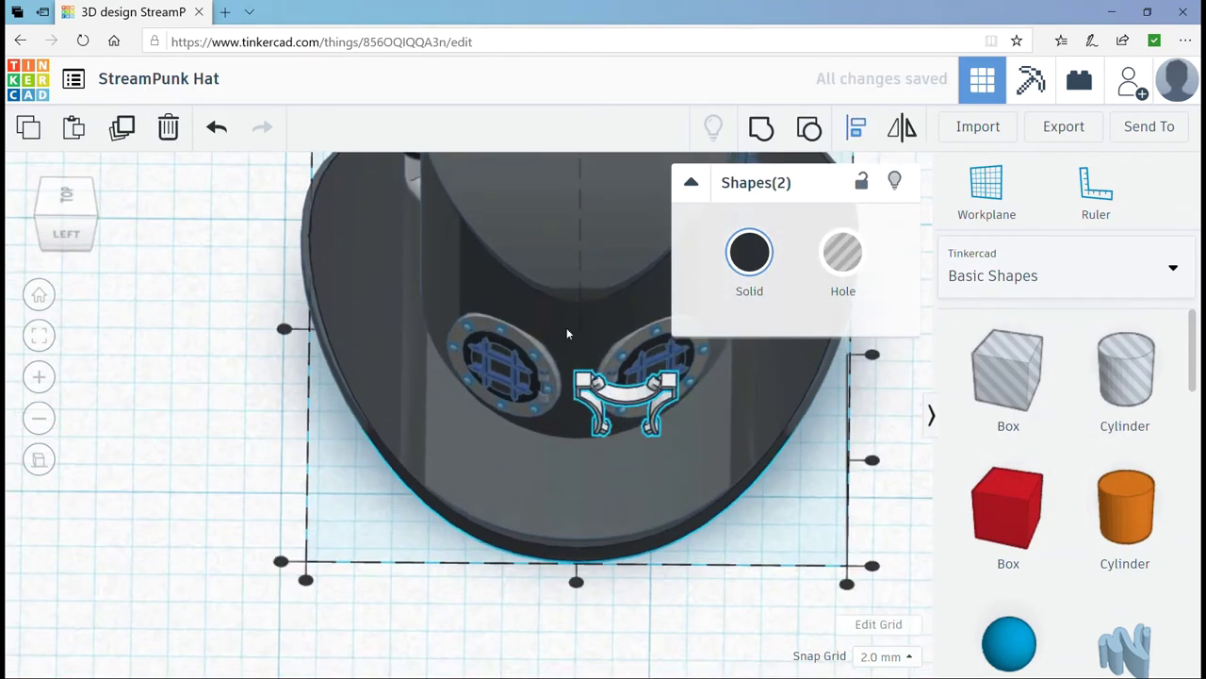
click(570, 394)
- Set Snap Grid to 0.1 mm, deselect the bridge, and return to a perspective view
click(884, 656)
click(887, 493)
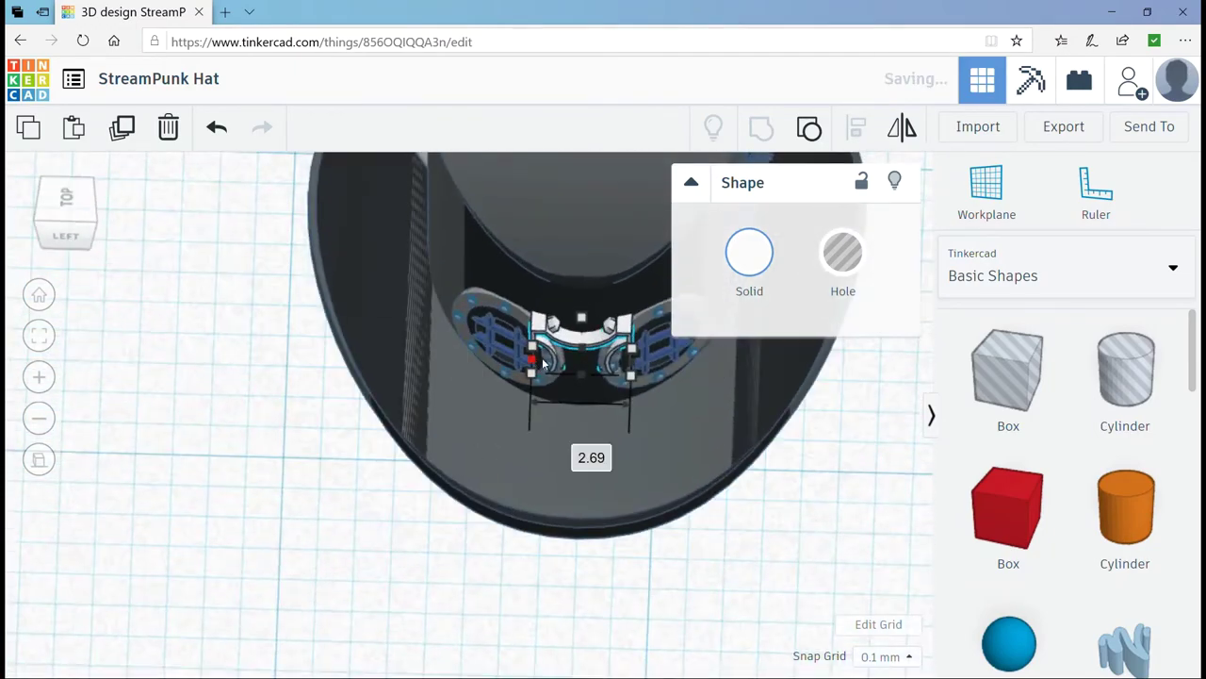
click(337, 463)
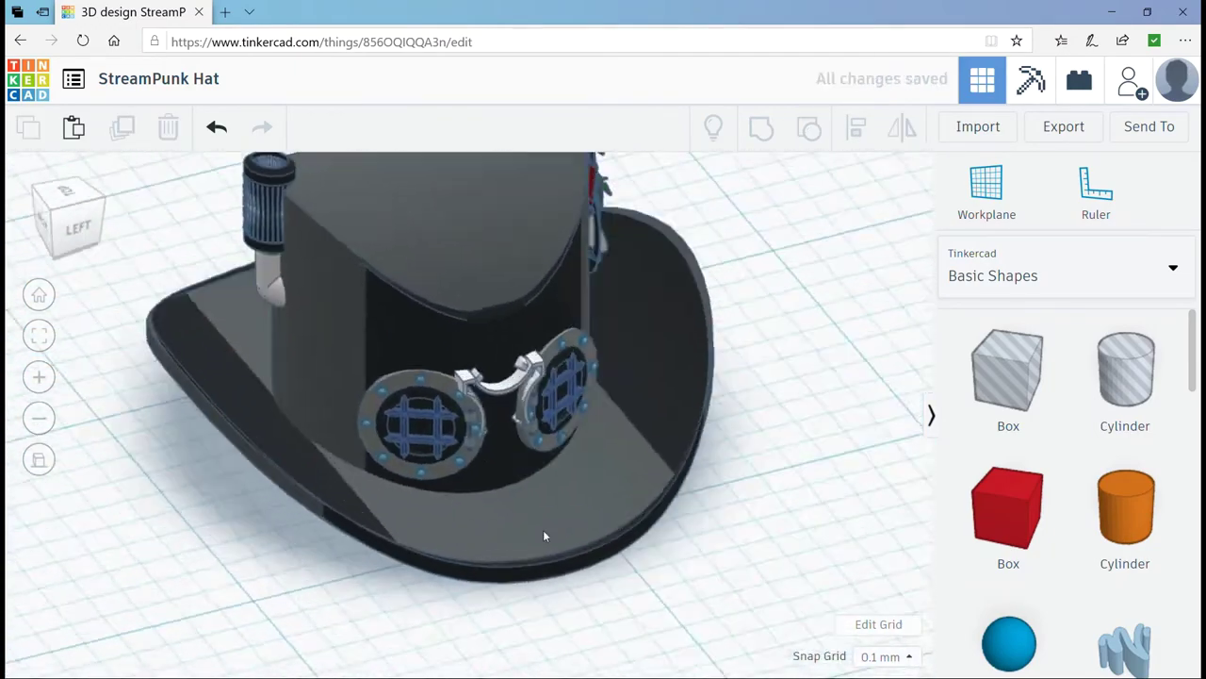
mouse_move(337, 463)
right_down()
mouse_move(726, 579)
mouse_move(487, 571)
right_up()
- Add a Diamond, cut it flat with a lowered hole box, and group them into a gem
scroll(1125, 603, down, 10)
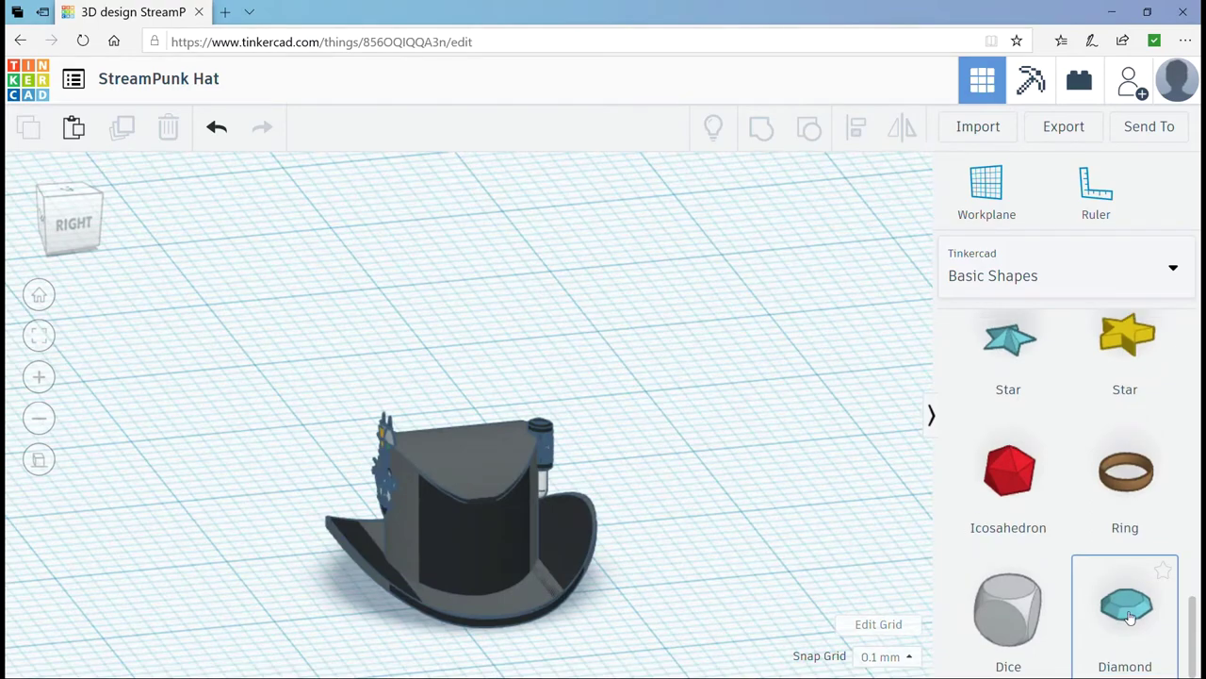
drag(1125, 603, 774, 548)
drag(1008, 372, 680, 389)
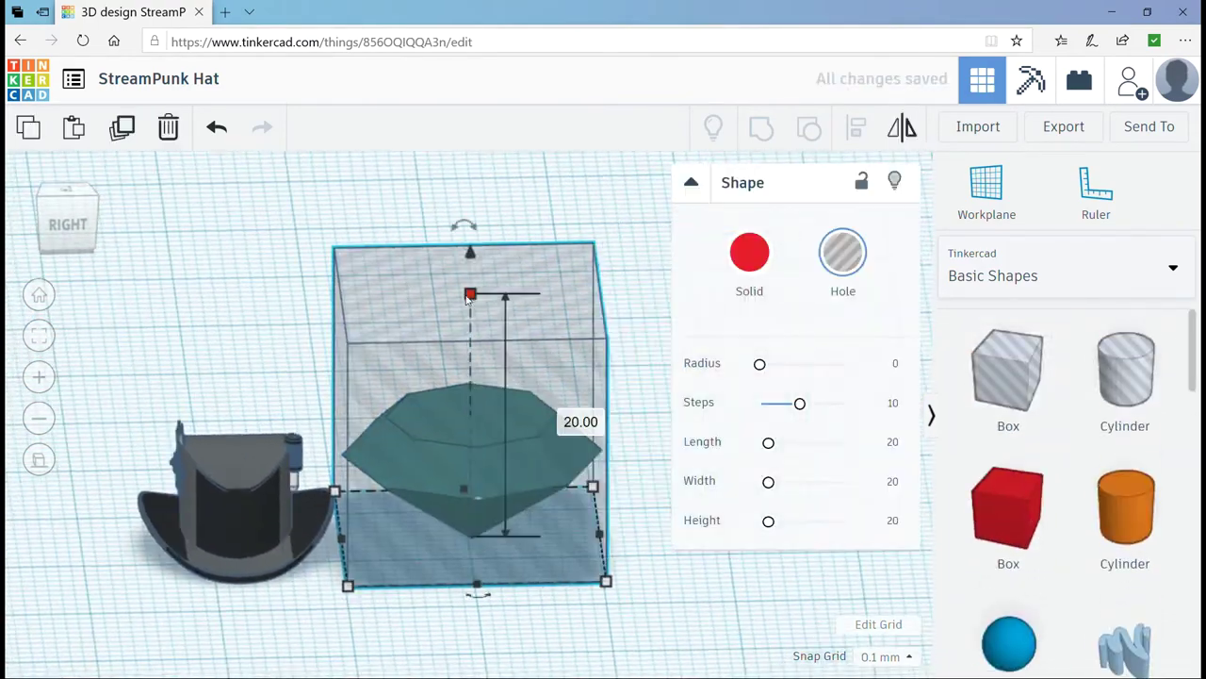
mouse_move(471, 290)
mouse_down()
mouse_move(501, 525)
mouse_move(509, 452)
mouse_up()
drag(660, 622, 302, 283)
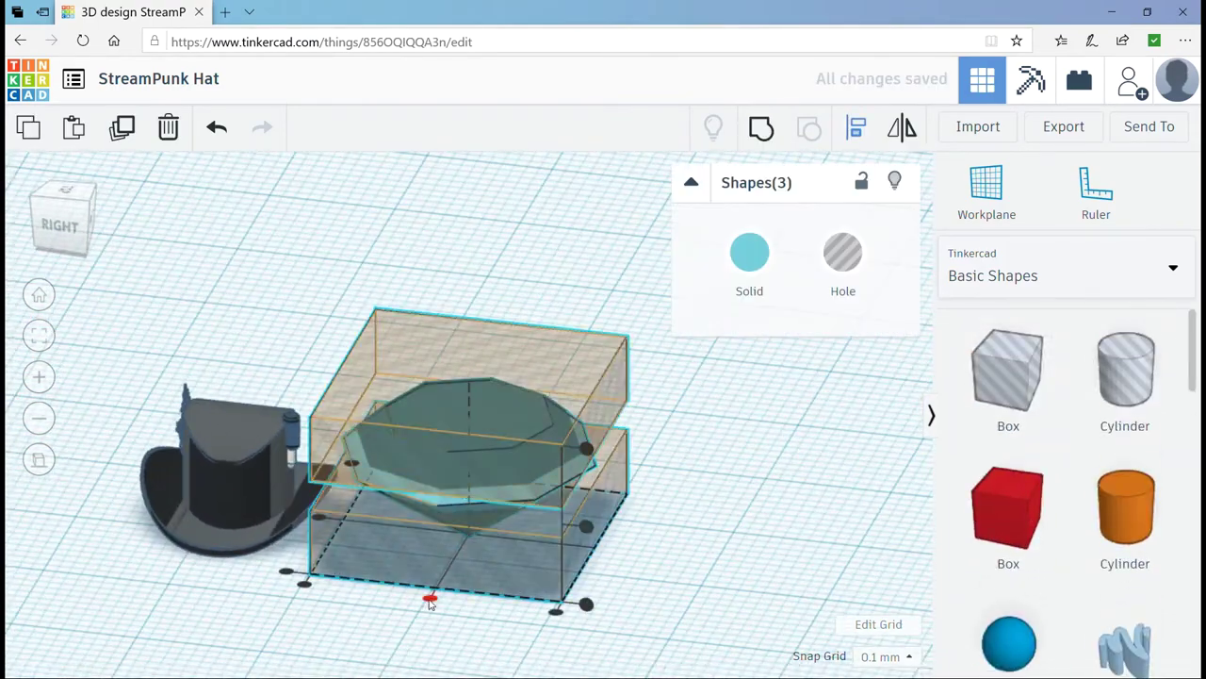
click(761, 128)
- Colour the flattened gem yellow and raise it off the workplane
click(749, 251)
click(798, 433)
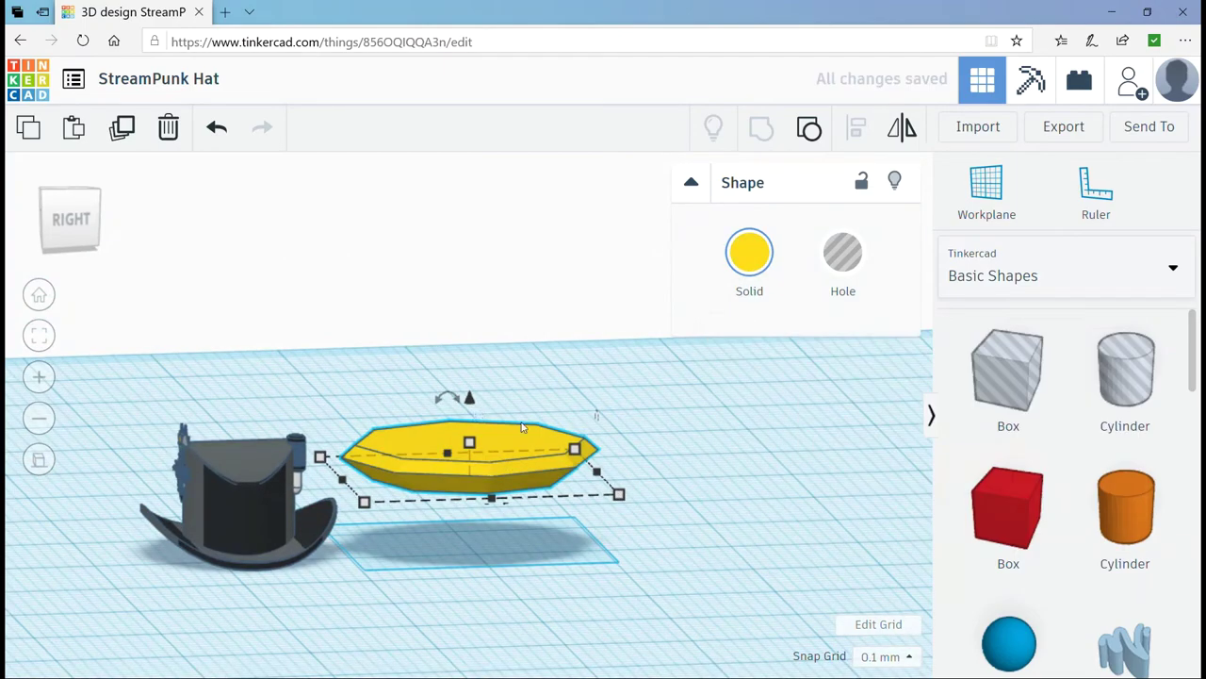
mouse_move(424, 415)
right_down()
mouse_move(353, 507)
mouse_move(576, 266)
right_up()
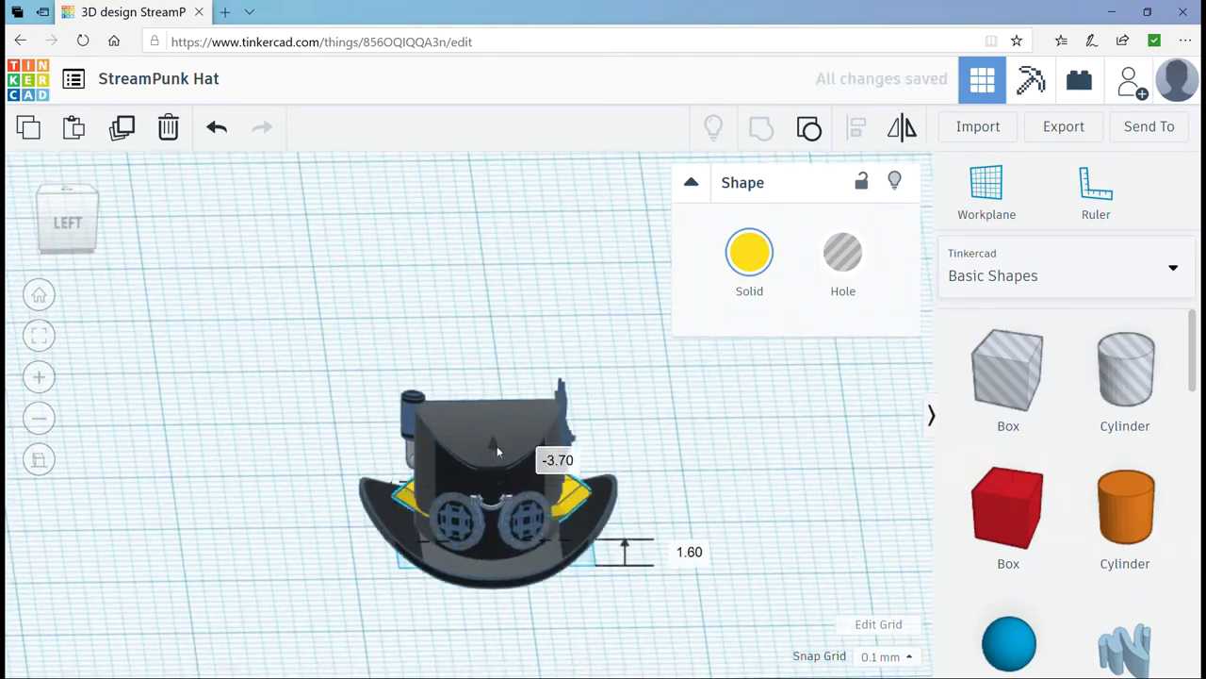
- Narrow the yellow band and set it at 2.60 elevation around the crown above the brim
shift+click(477, 545)
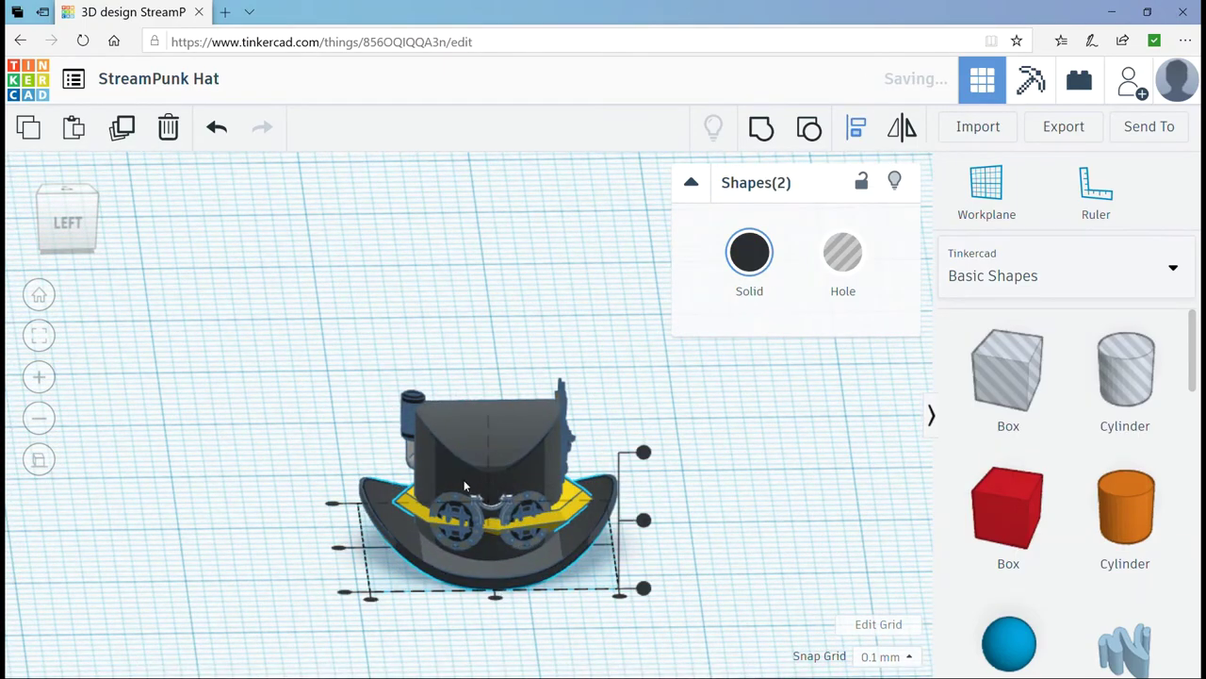
right_drag(477, 545, 488, 537)
click(489, 537)
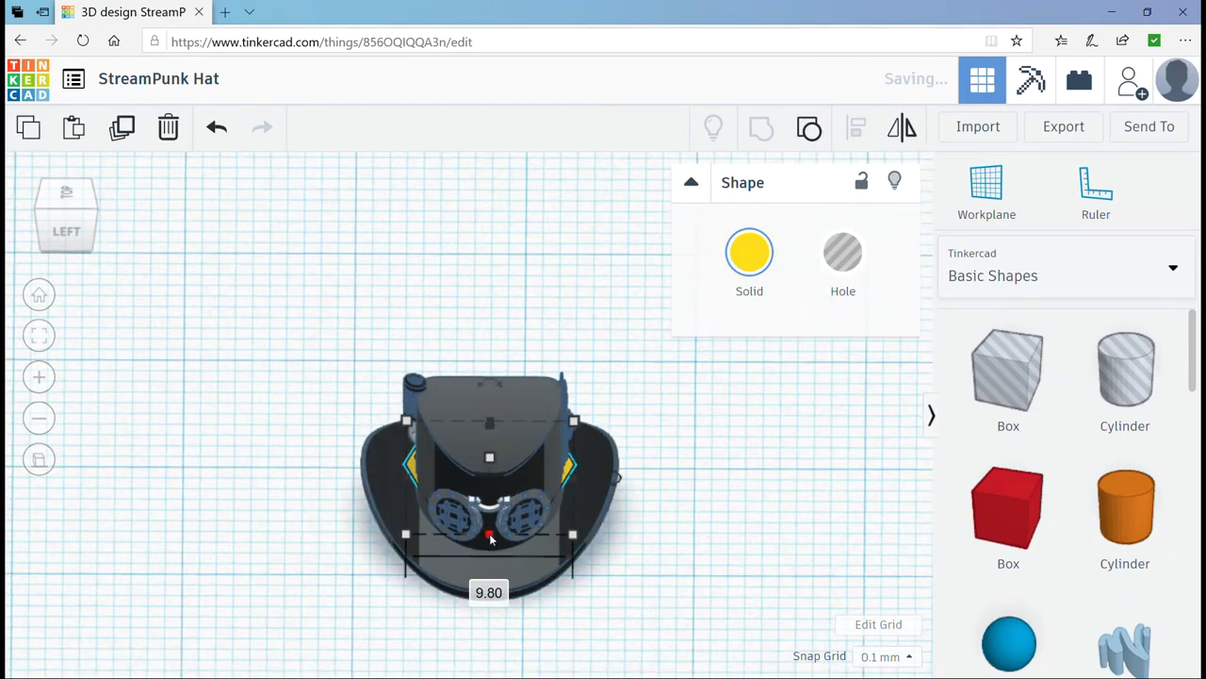
mouse_move(368, 545)
right_down()
mouse_move(370, 528)
mouse_move(487, 450)
right_up()
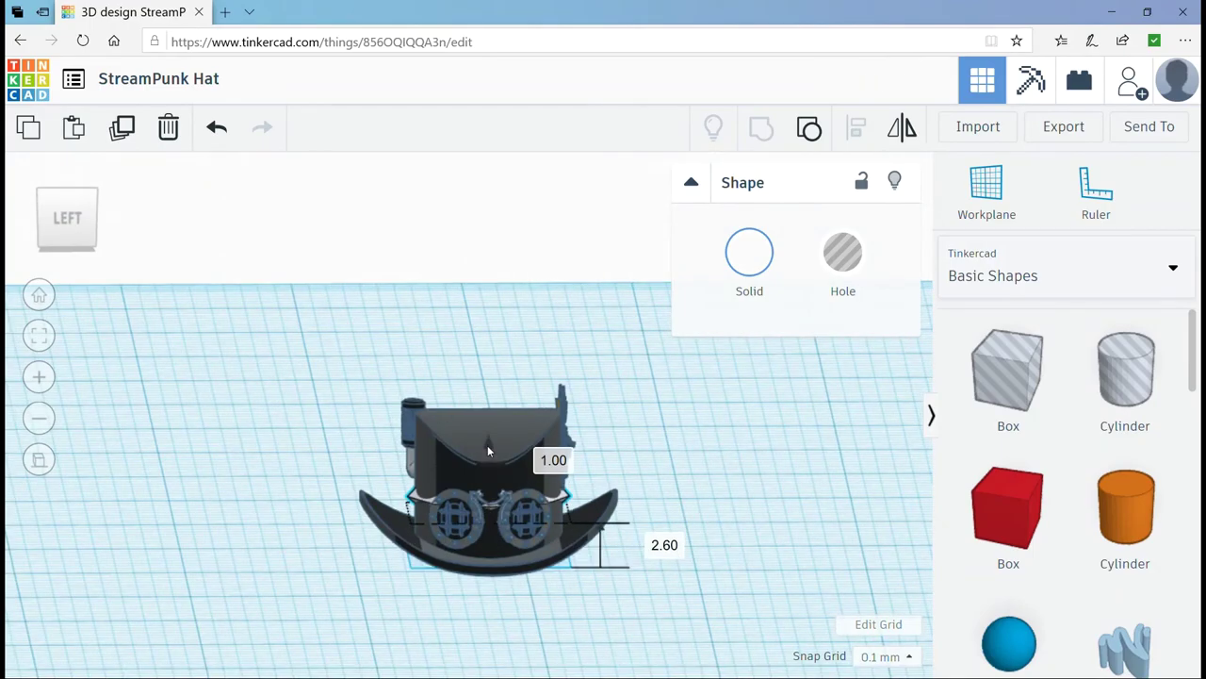
mouse_move(245, 436)
right_down()
mouse_move(331, 563)
mouse_move(635, 461)
mouse_move(727, 512)
mouse_move(695, 569)
mouse_move(747, 481)
right_up()
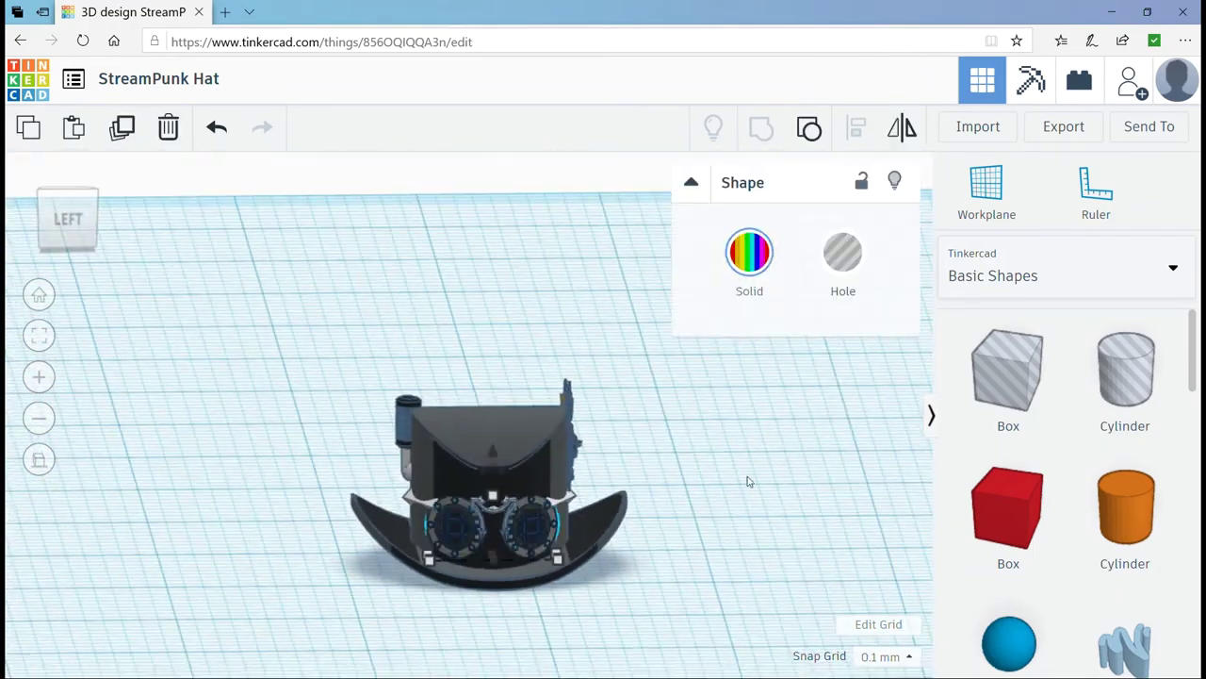
- Deselect everything and export the finished StreamPunk Hat model
click(747, 481)
click(1063, 127)
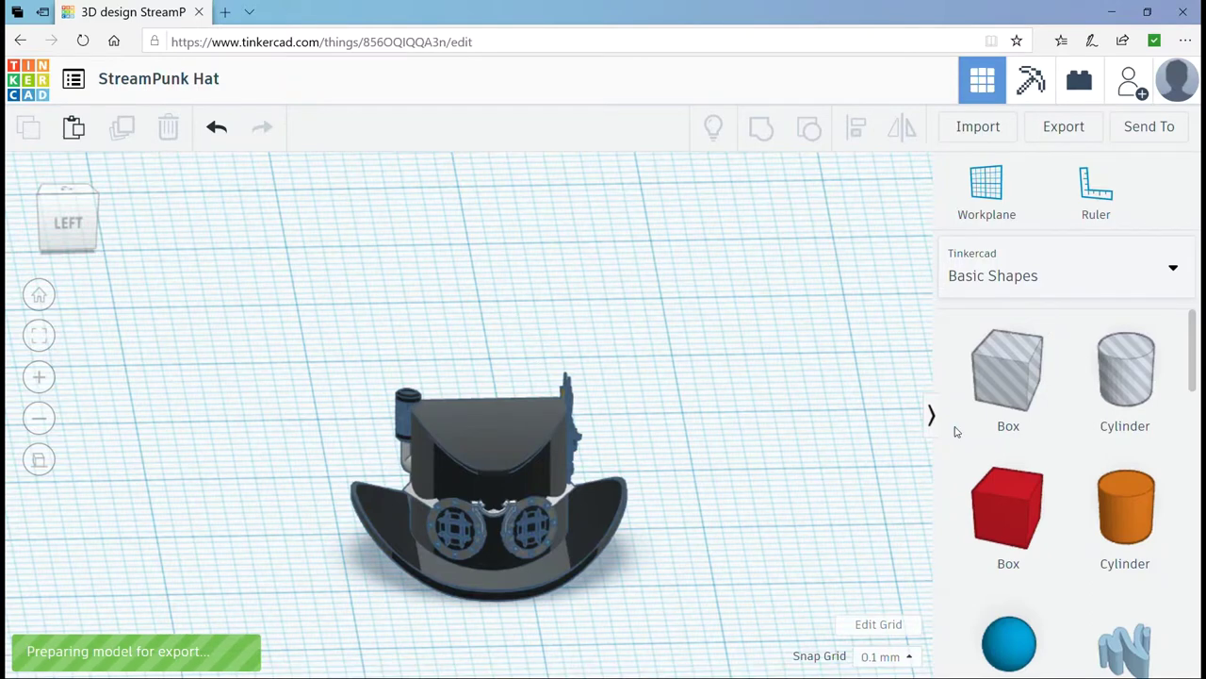